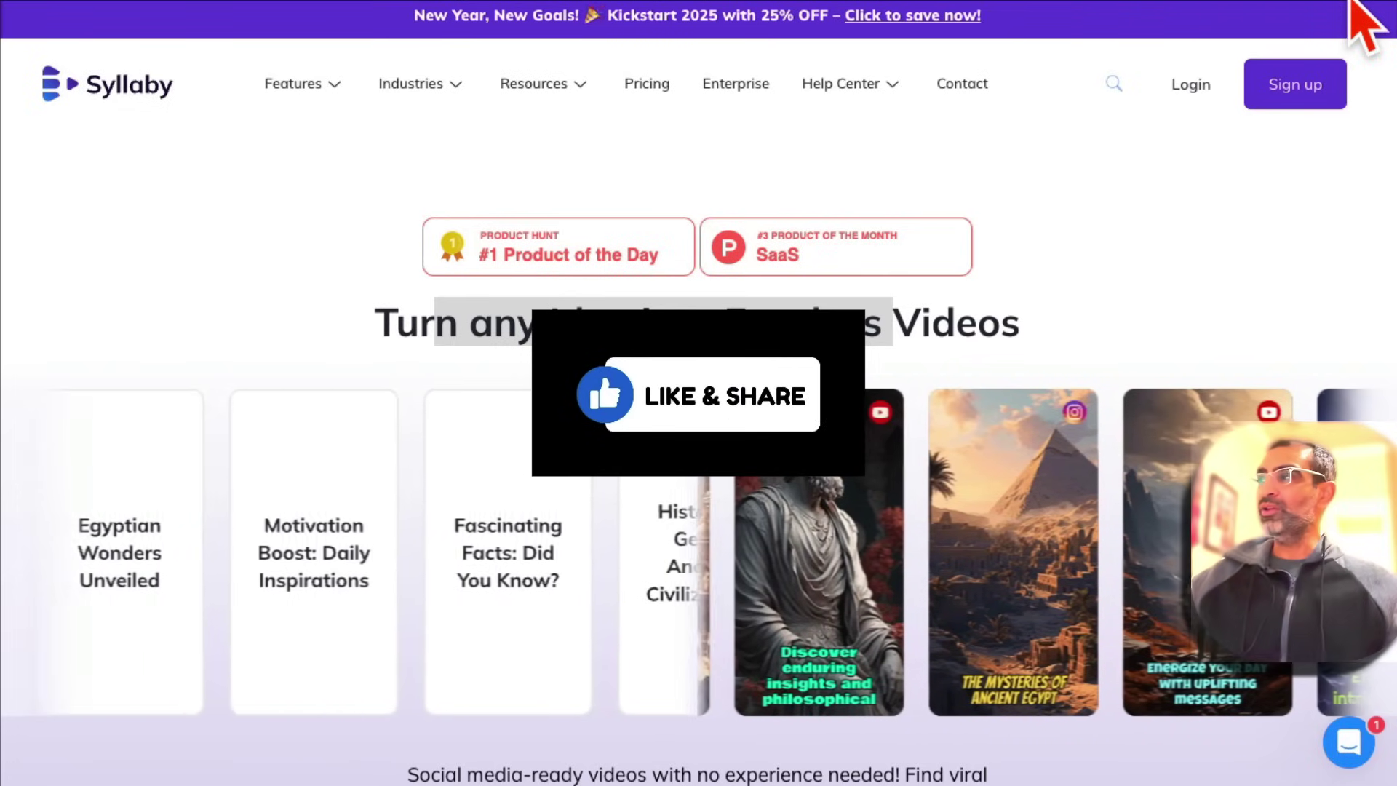
scroll(841, 280, down, 1)
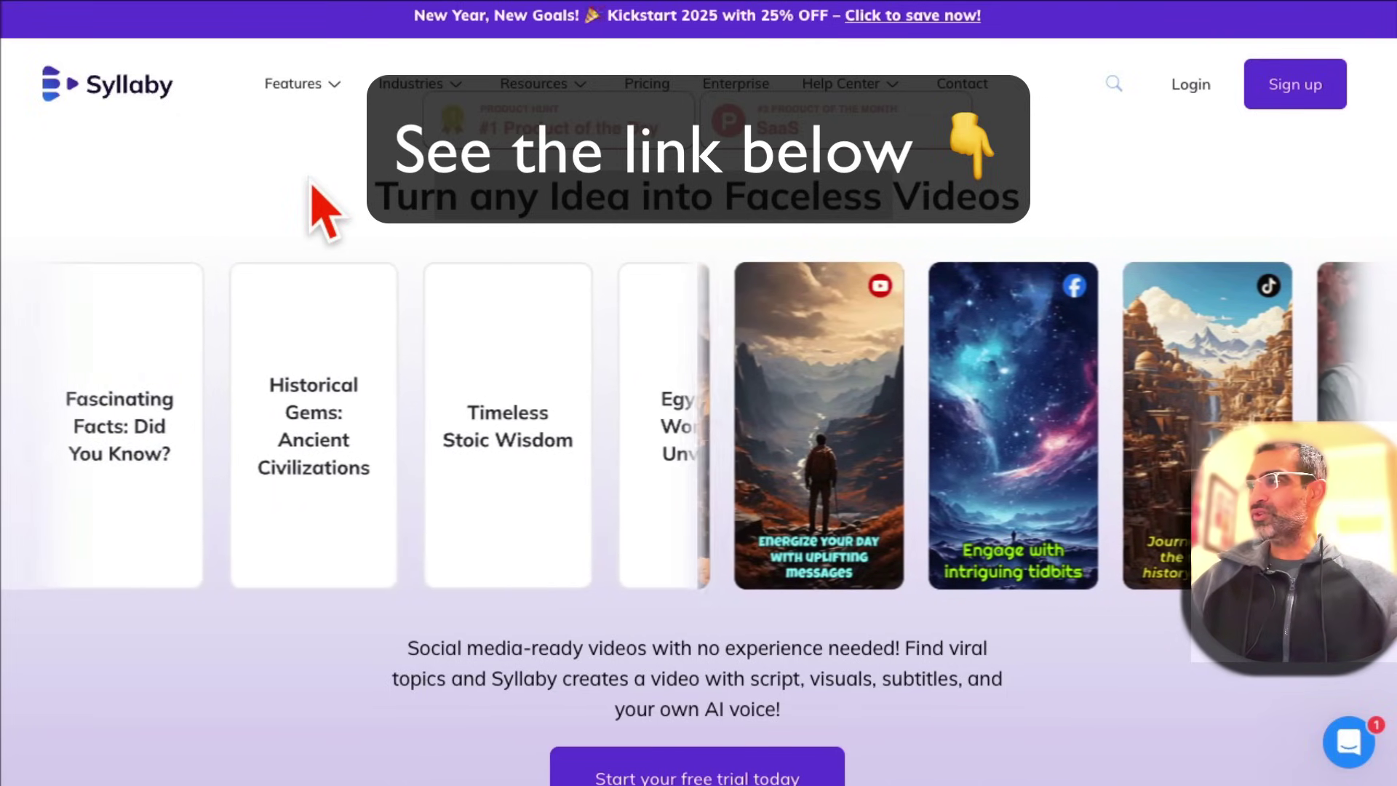
- Go from the Dashboard to the Bulk Scheduler section via the sidebar
drag(459, 197, 1020, 196)
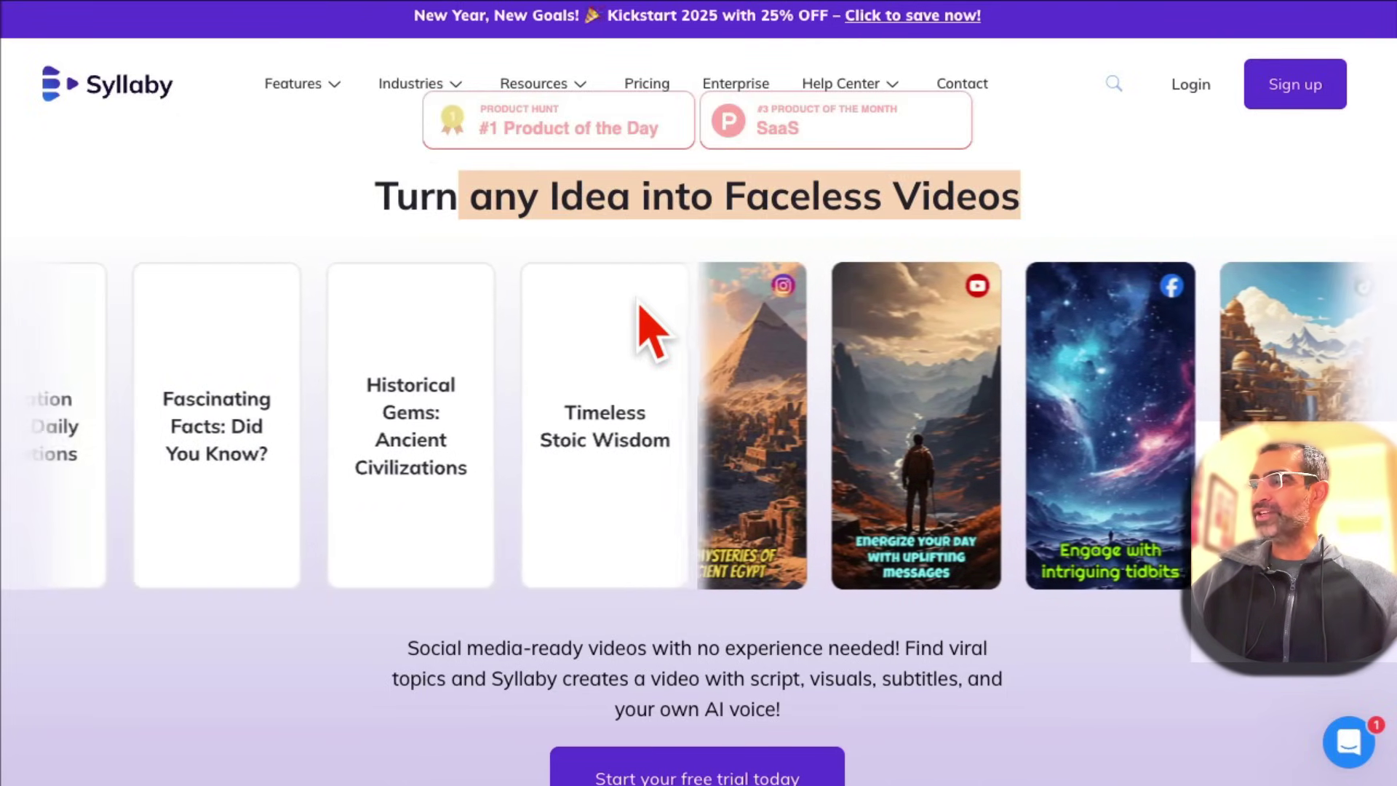
scroll(655, 327, down, 1)
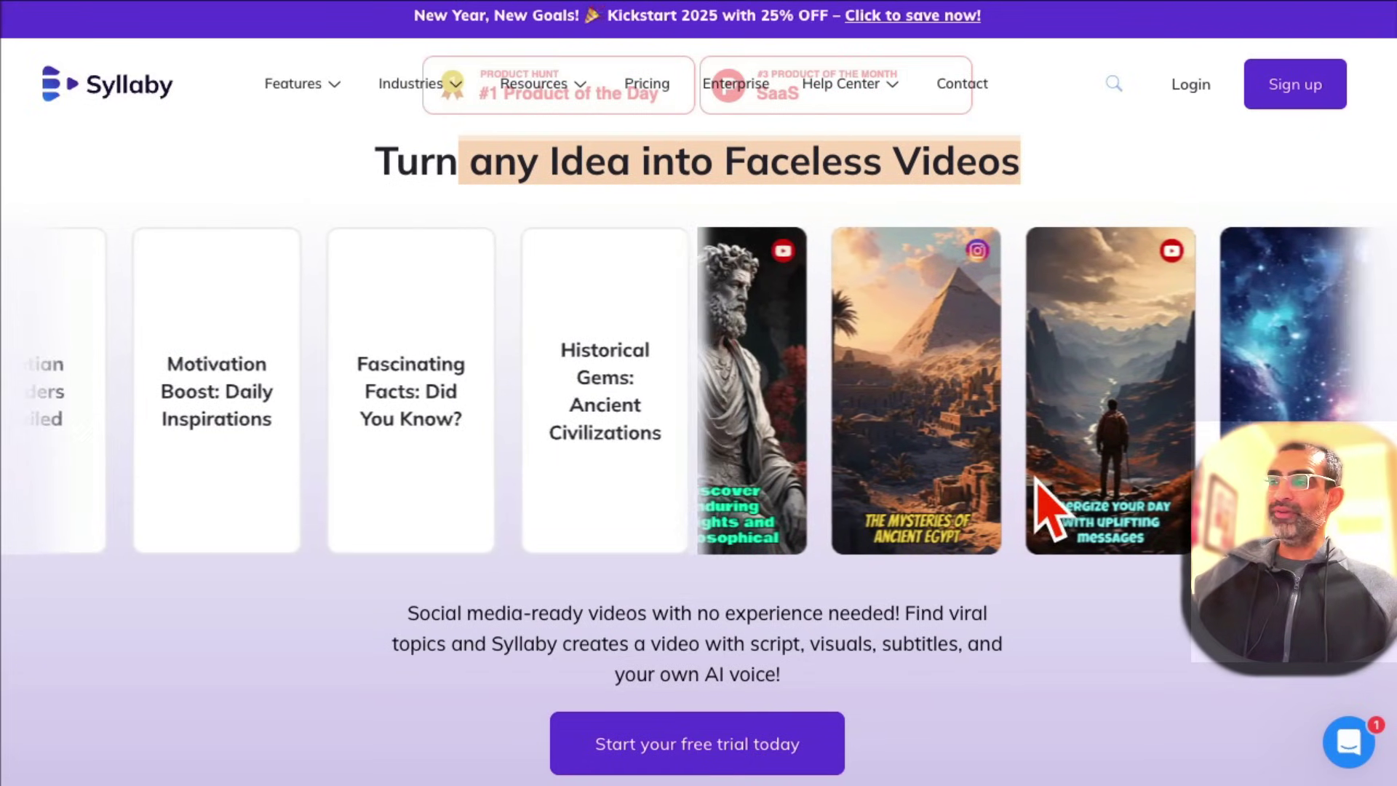
scroll(1053, 507, down, 1)
scroll(1053, 508, down, 2)
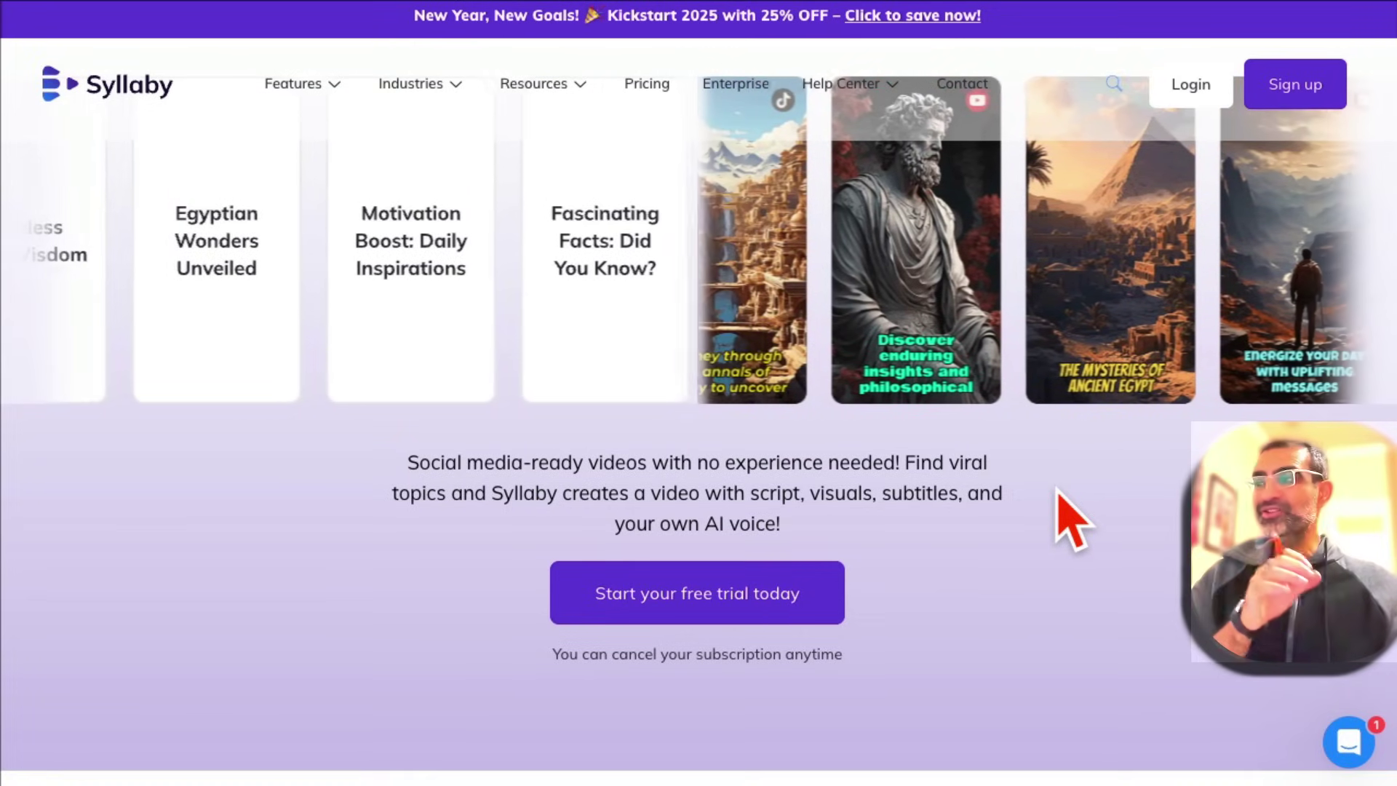
scroll(1054, 507, down, 5)
scroll(940, 447, down, 5)
scroll(914, 431, down, 4)
scroll(930, 448, down, 1)
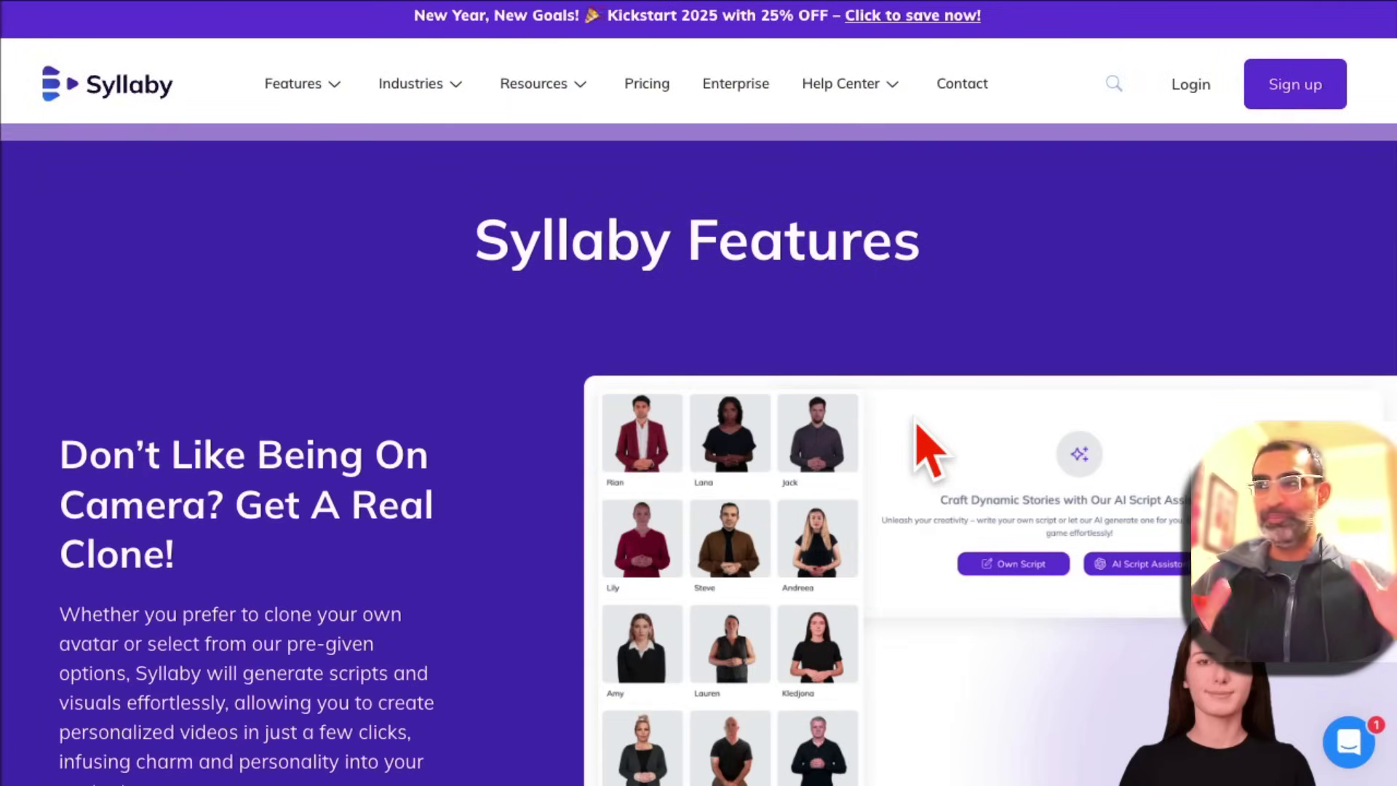
scroll(623, 349, up, 10)
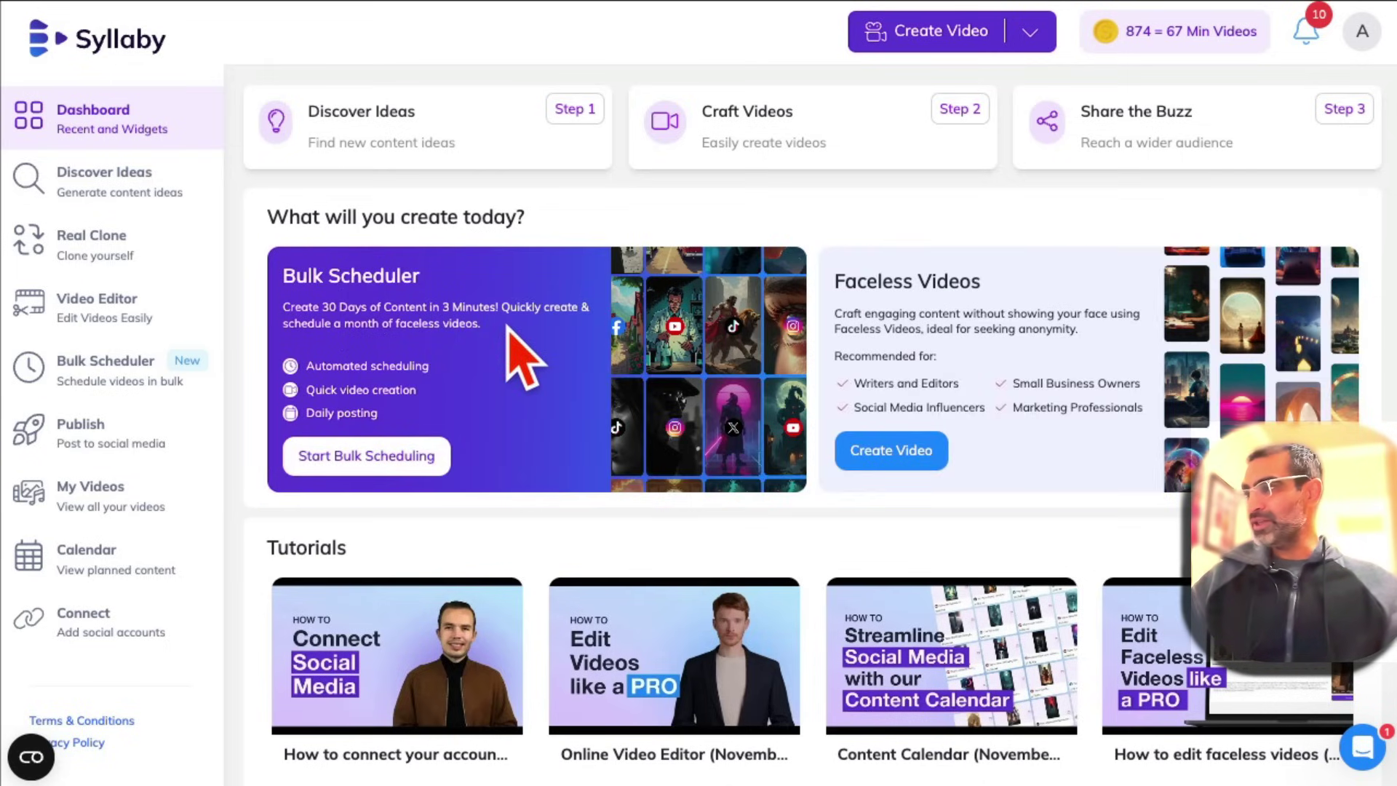
scroll(522, 361, down, 3)
scroll(522, 361, down, 2)
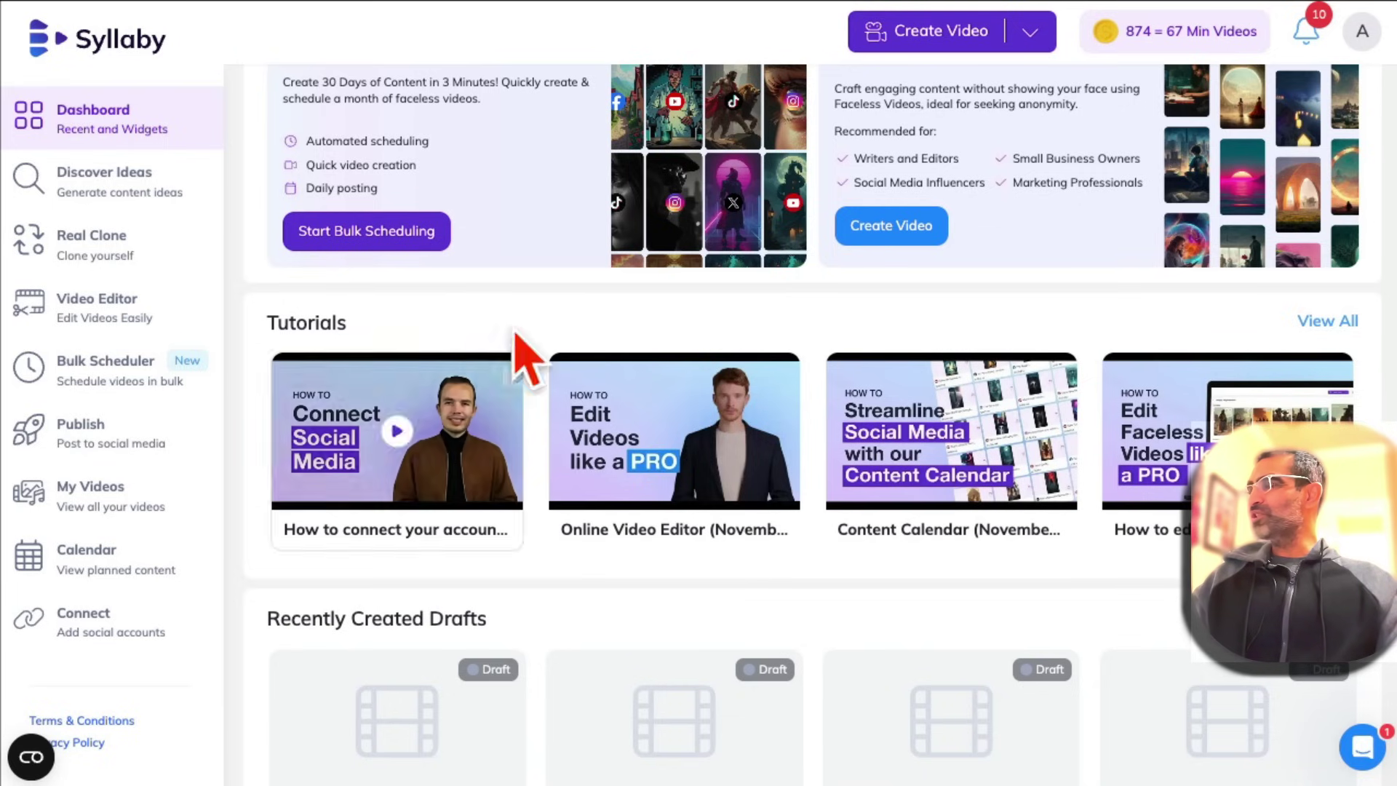
scroll(519, 360, up, 3)
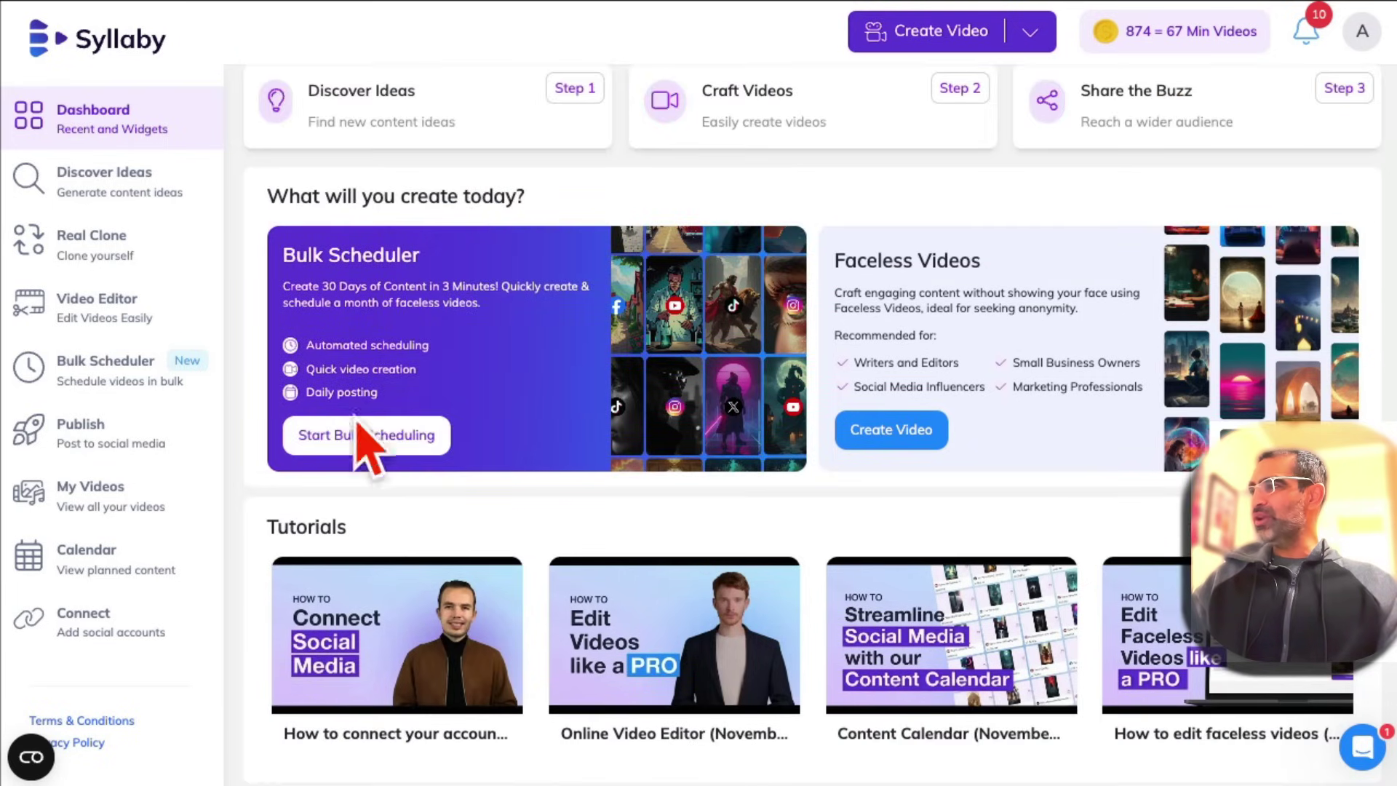
click(115, 379)
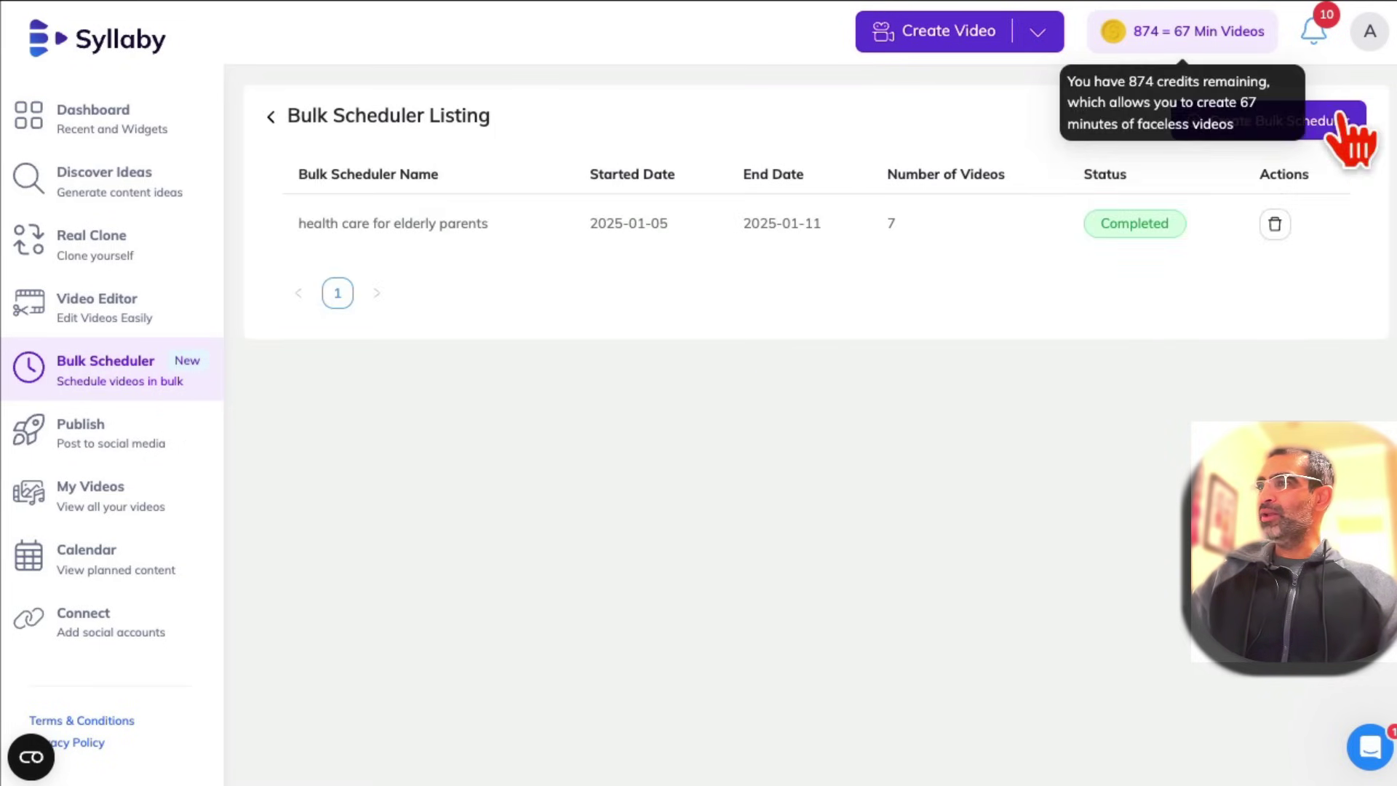
- Create a new bulk schedule with the custom topic 'becoming a servant leader at work'
click(1244, 122)
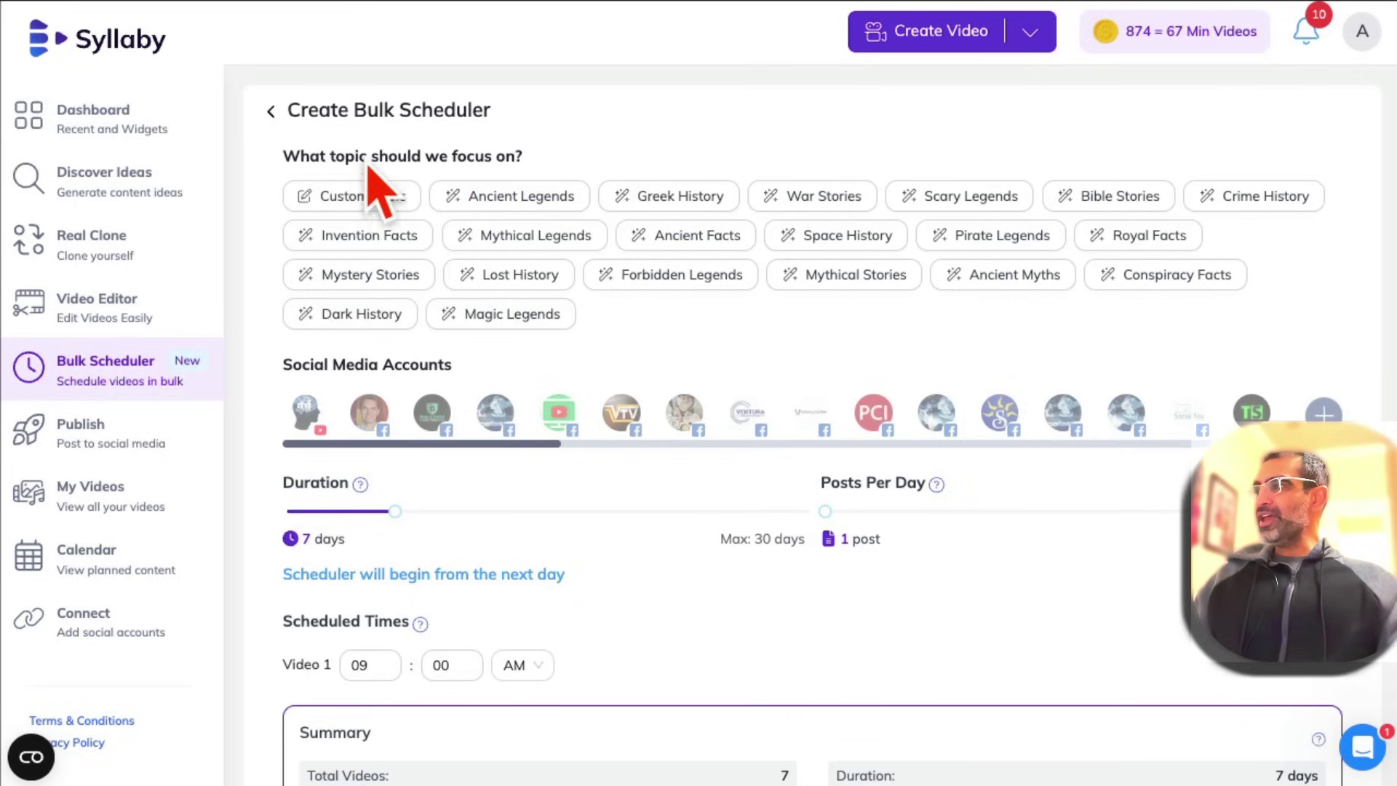
drag(321, 158, 563, 170)
click(598, 174)
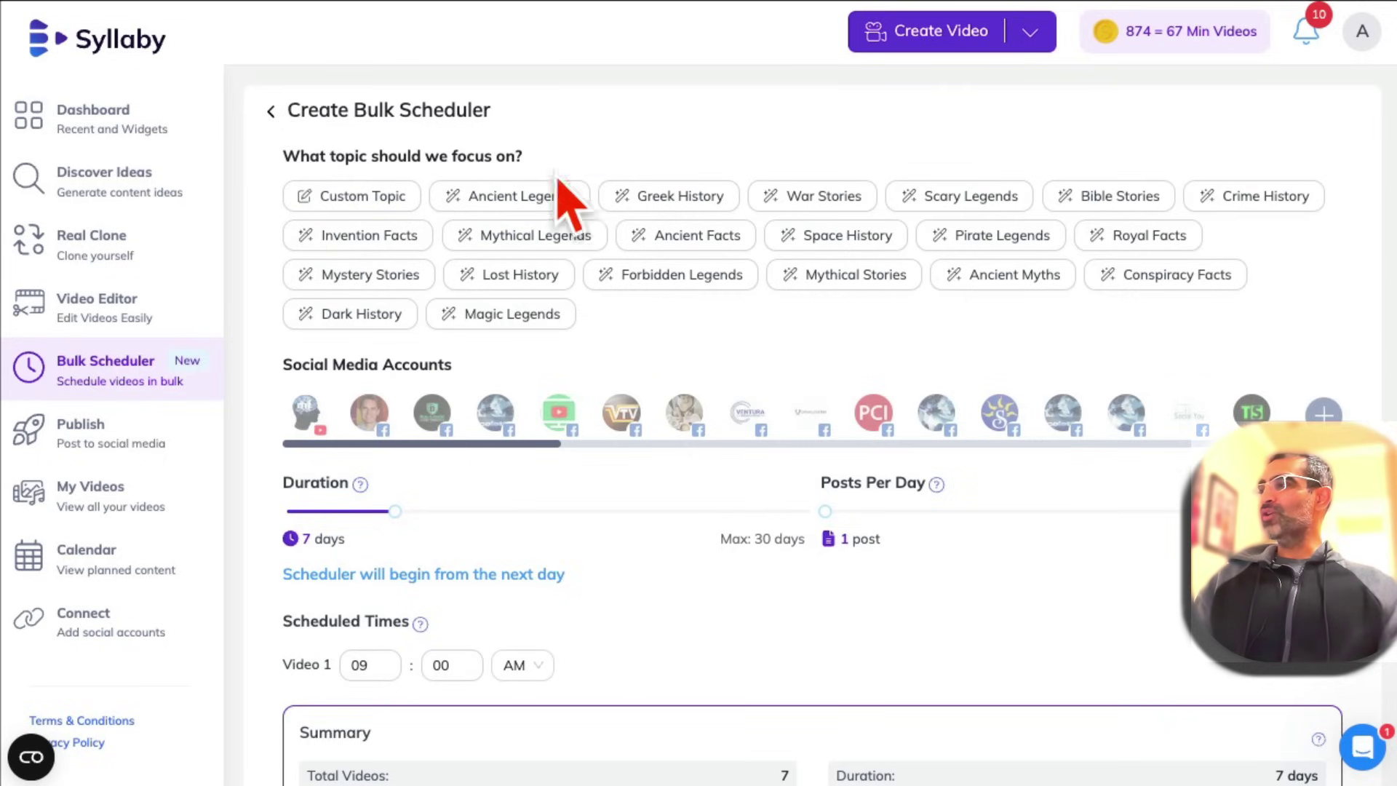
click(351, 196)
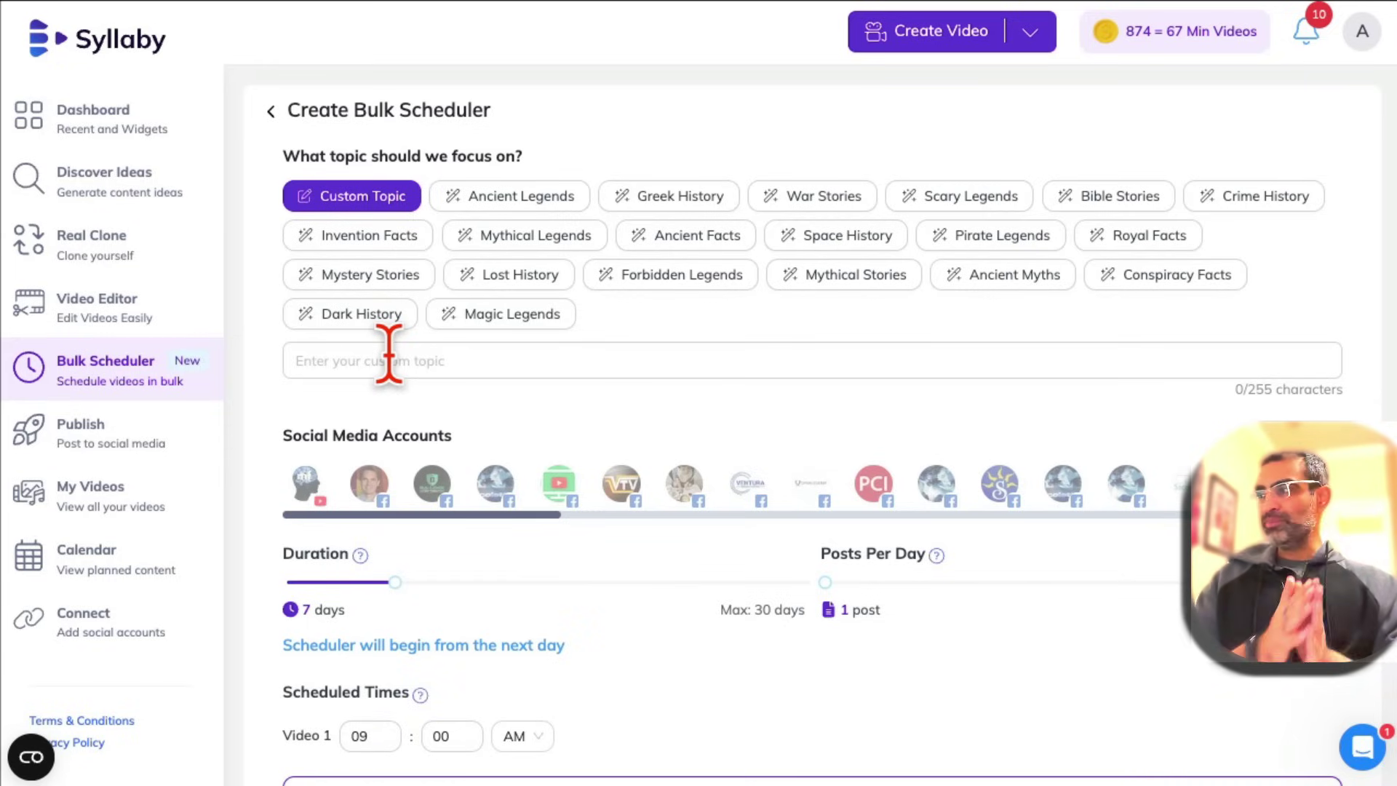
click(389, 360)
text(becoming a servant leader at work)
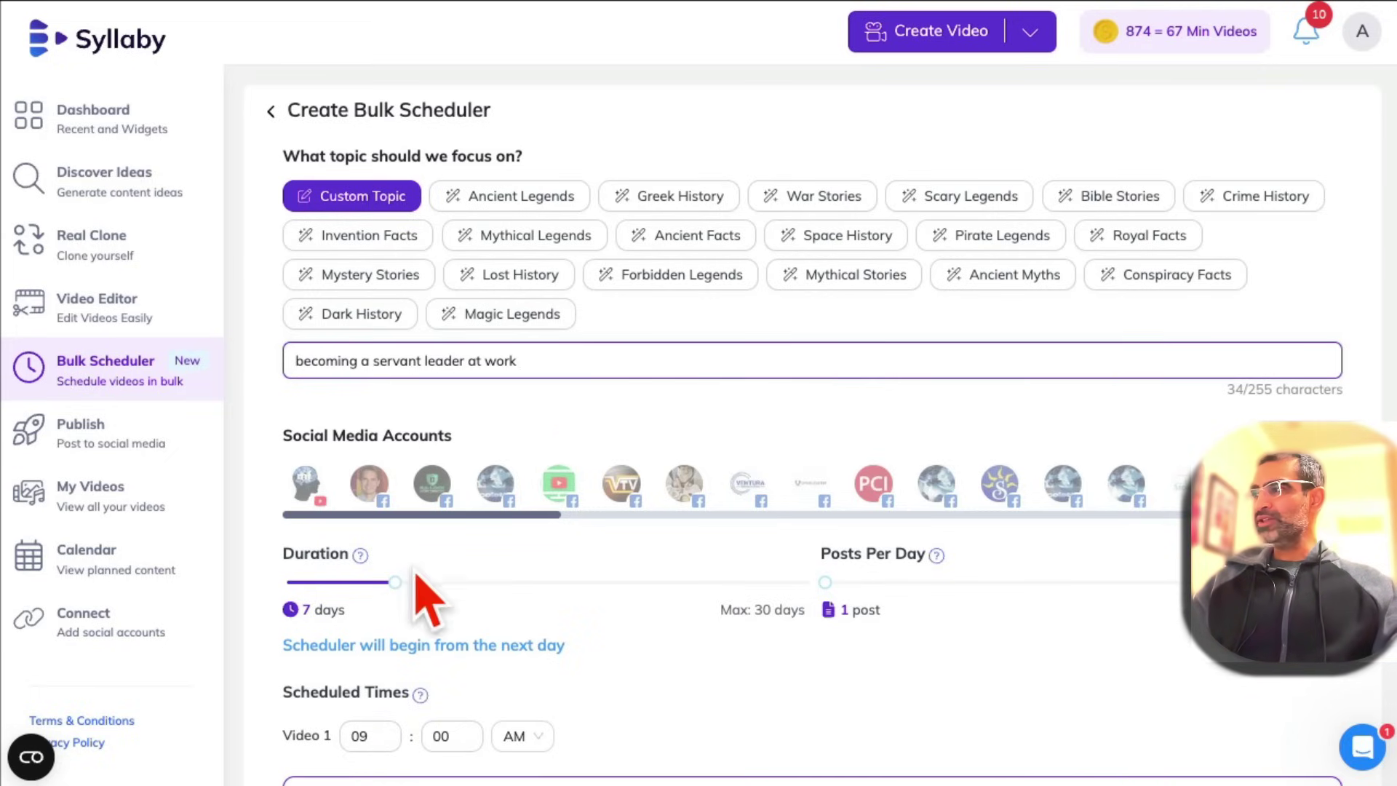
scroll(656, 492, right, 3)
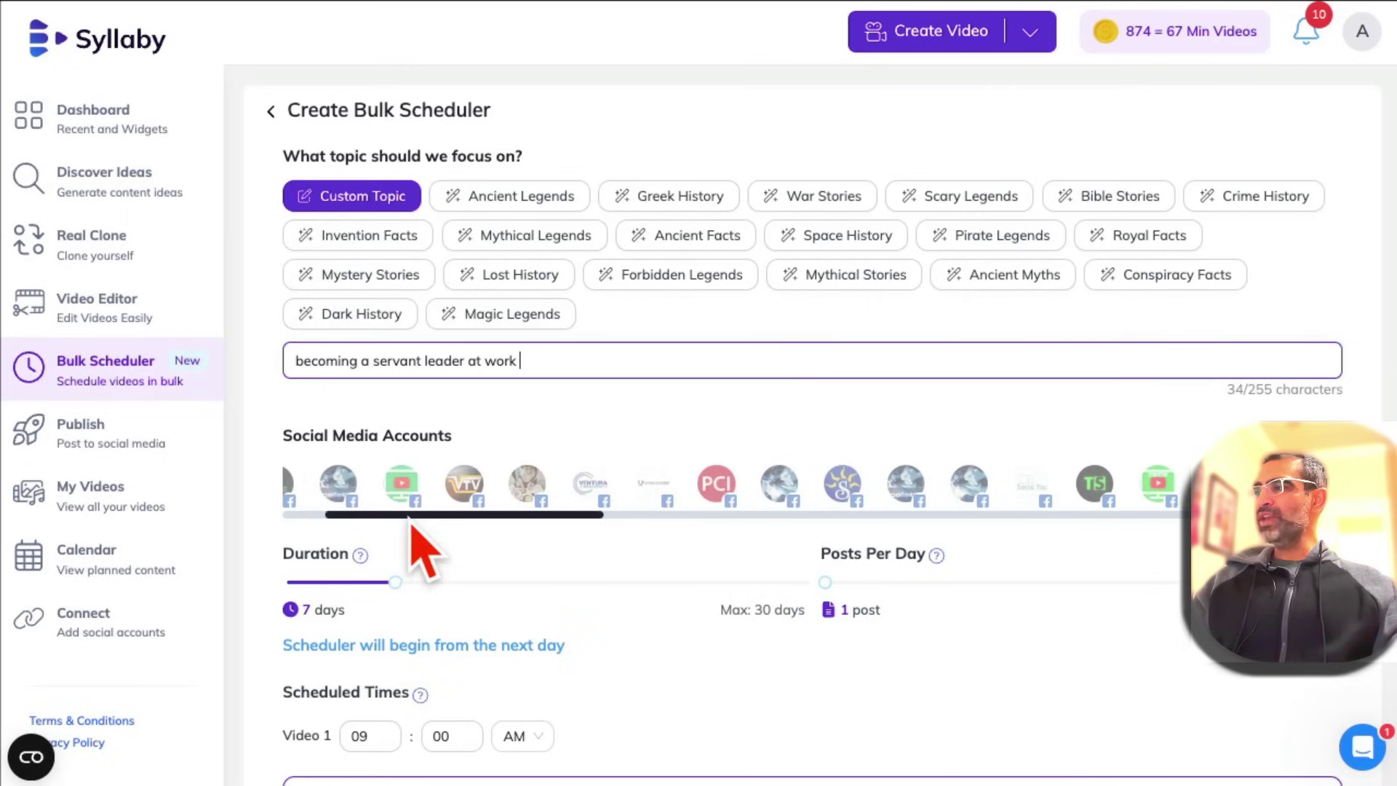
- Post to the PCI account, keeping 7 days and 1 post per day at 8:00 AM
click(719, 487)
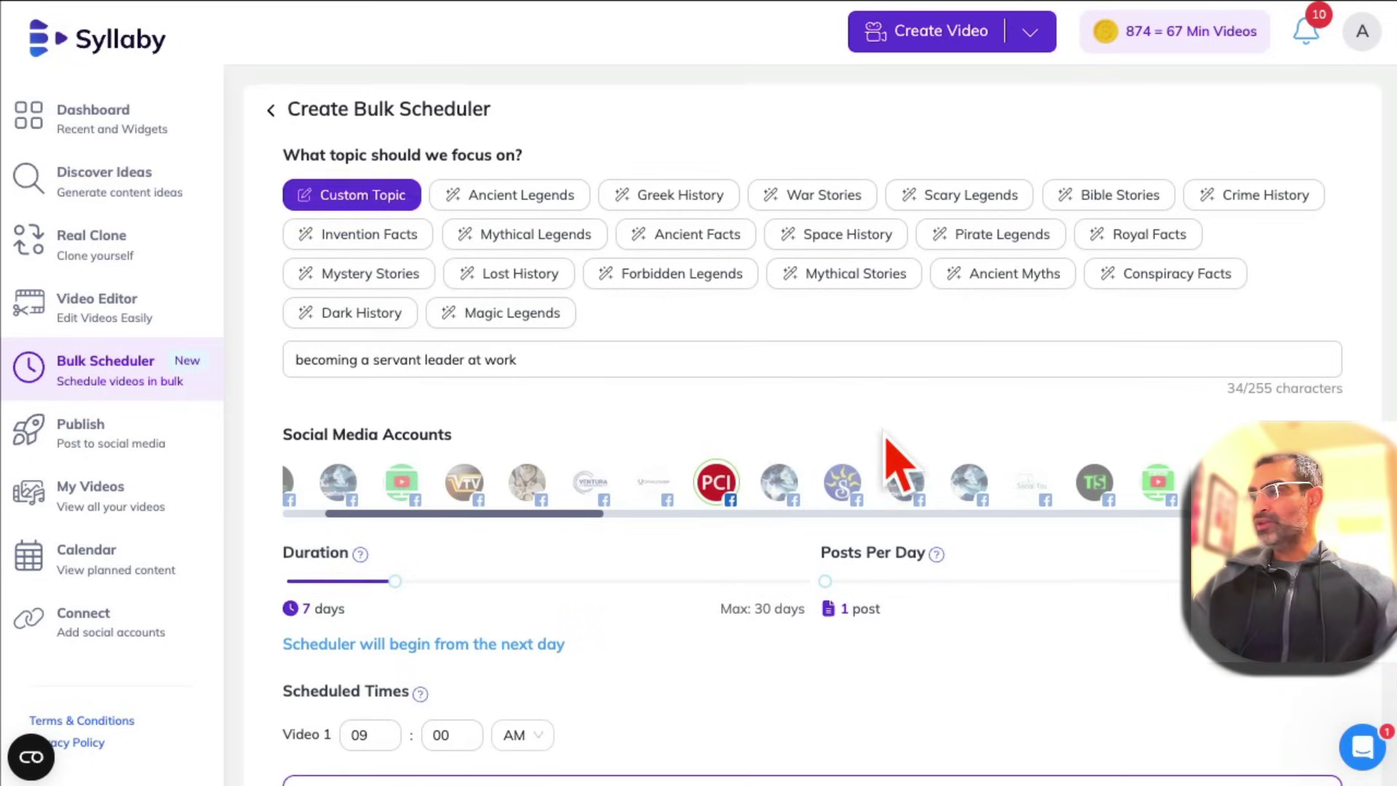
scroll(896, 469, down, 2)
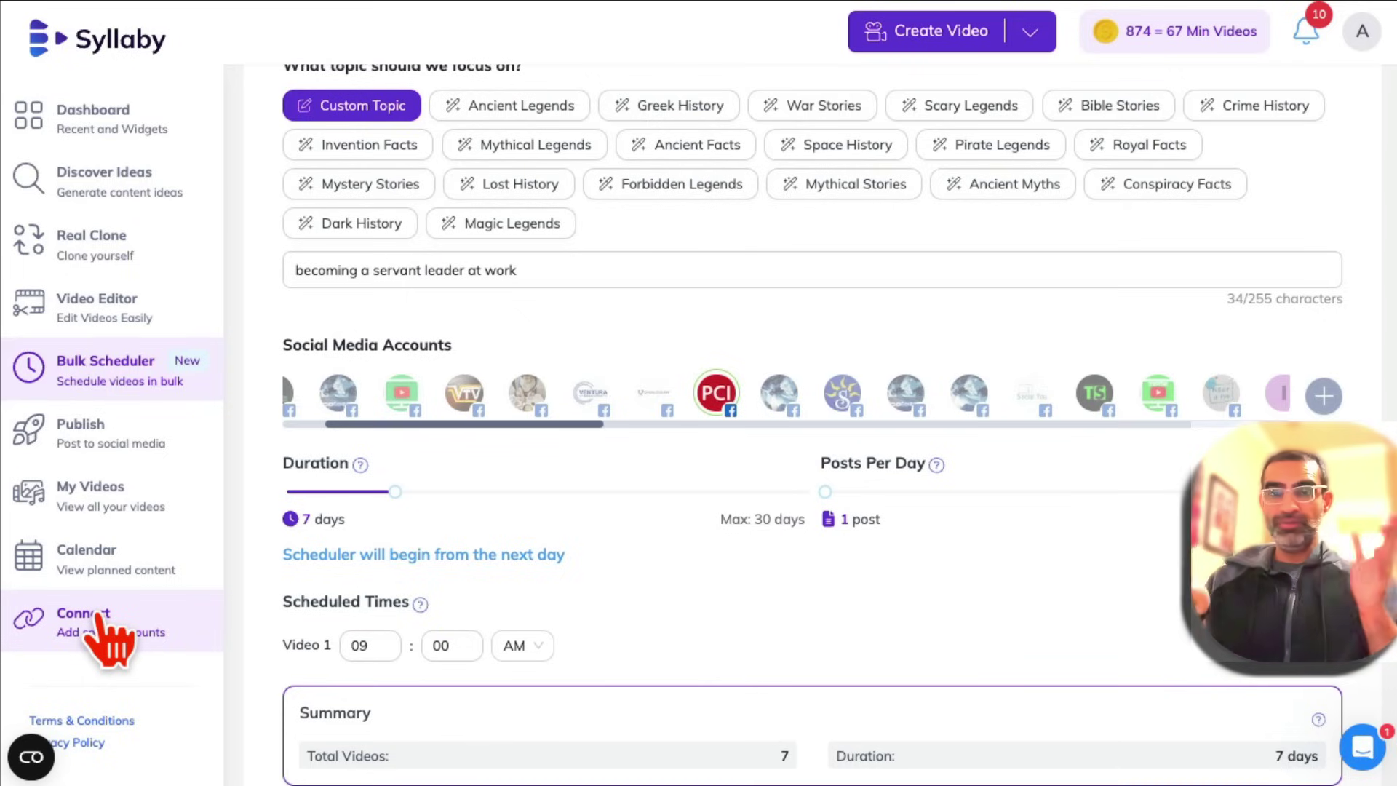
scroll(414, 679, down, 1)
scroll(421, 694, down, 1)
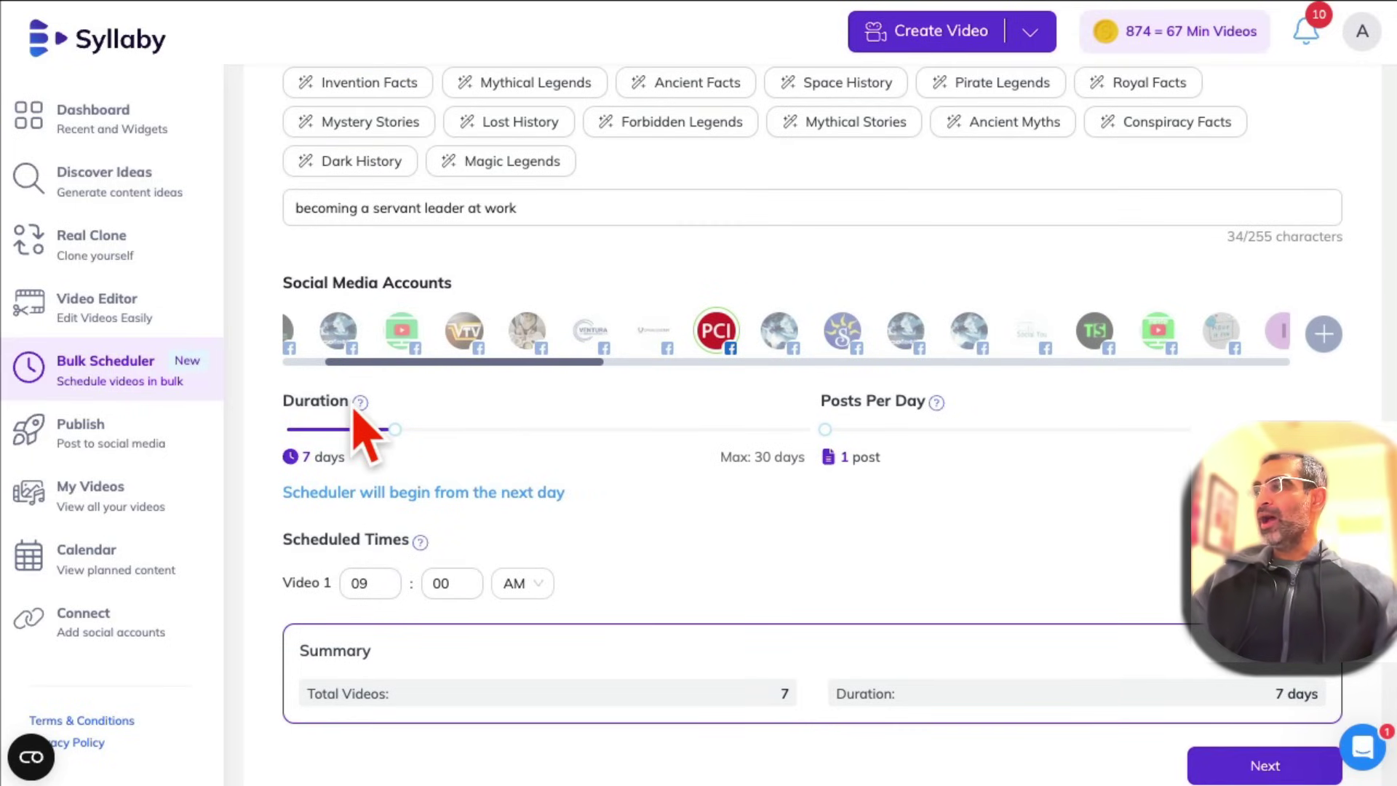
mouse_move(394, 430)
mouse_down()
mouse_move(811, 429)
mouse_move(431, 429)
mouse_up()
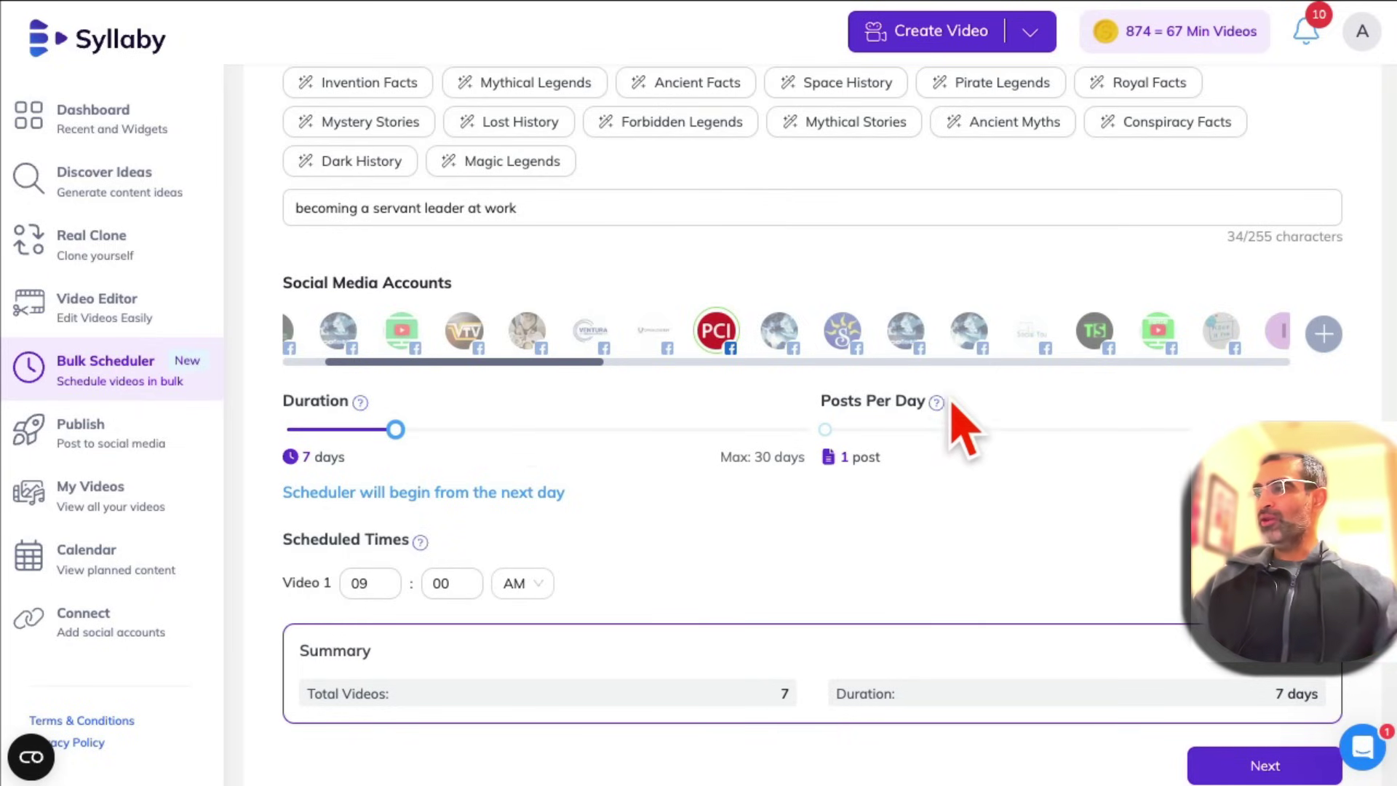
mouse_move(826, 429)
mouse_down()
mouse_move(1347, 429)
mouse_move(826, 429)
mouse_up()
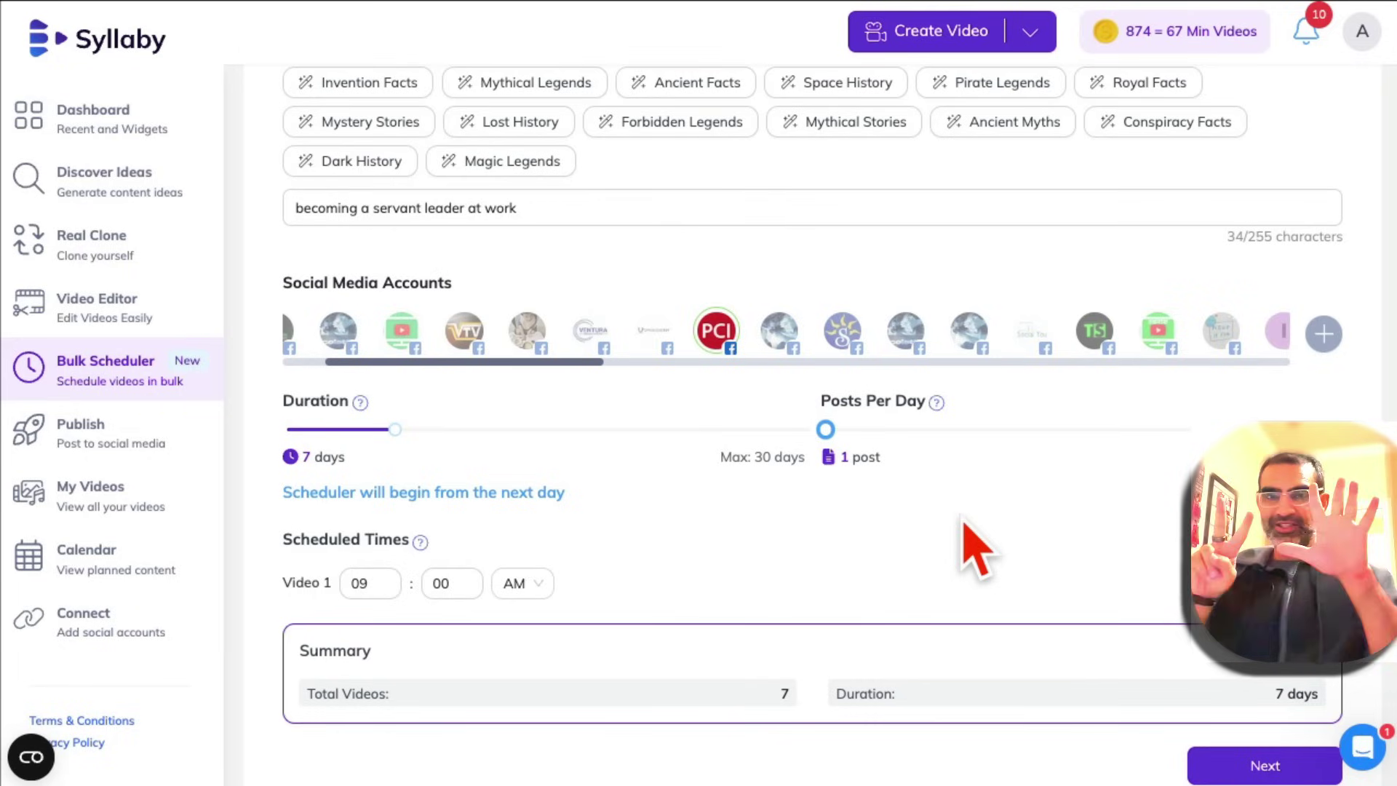
scroll(975, 496, down, 1)
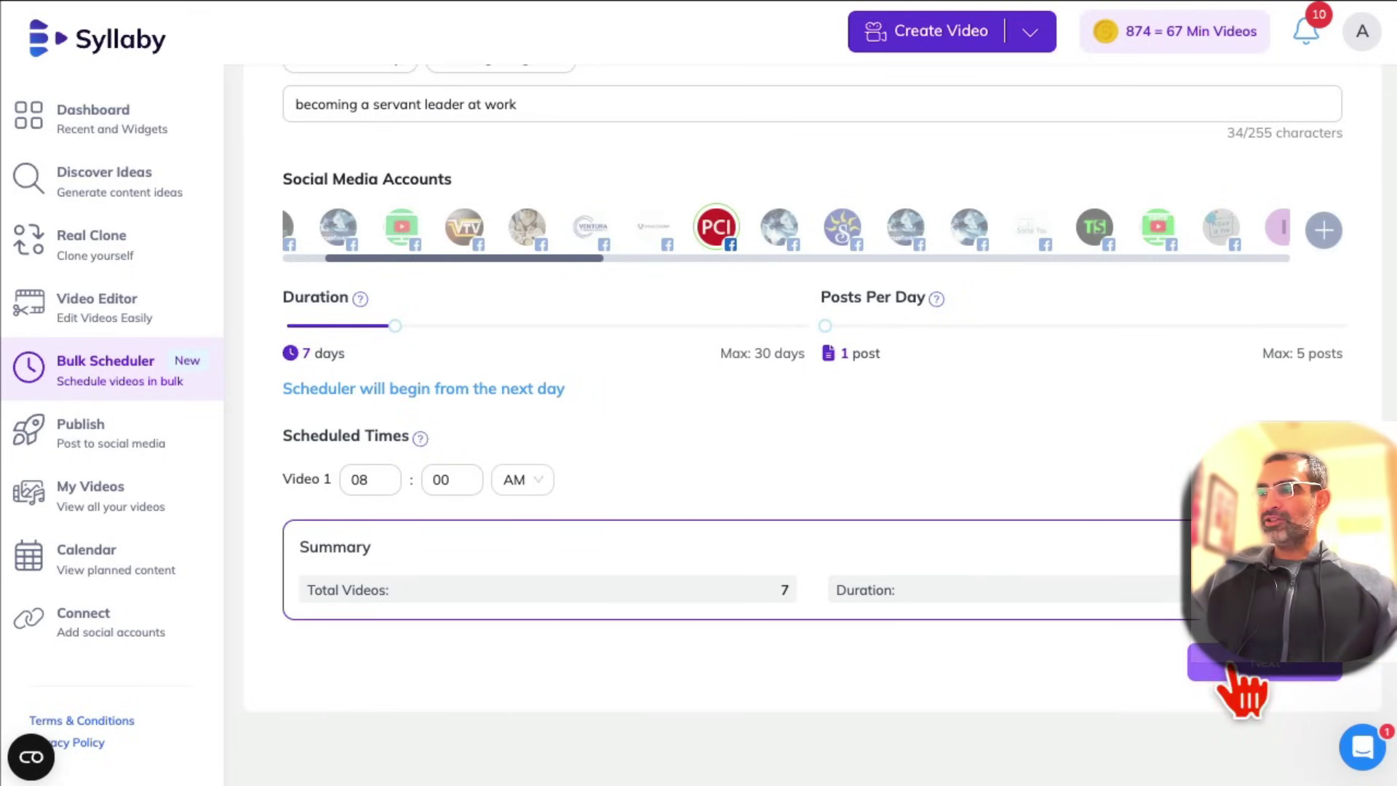
- Browse the visual styles and choose Hyper Realism
click(960, 663)
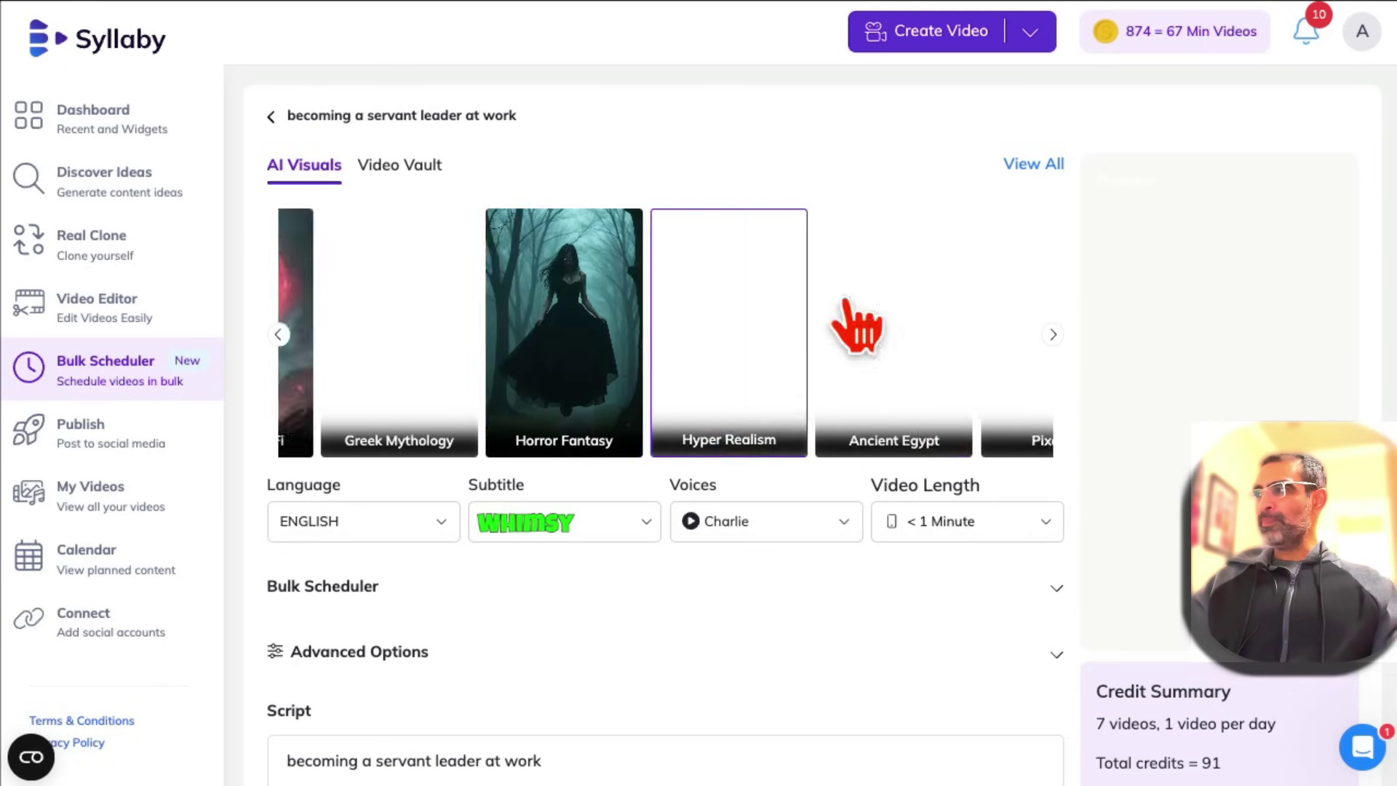
click(400, 165)
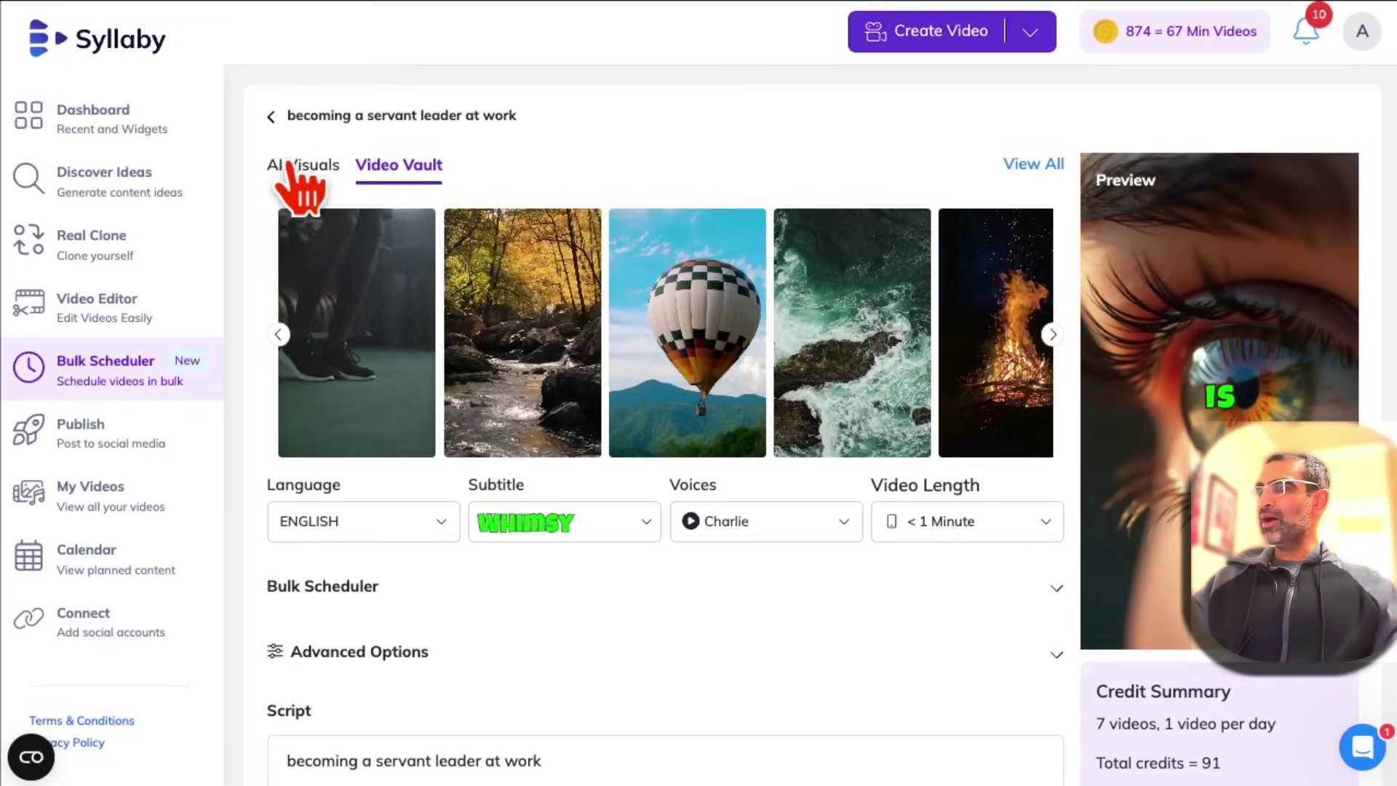
click(304, 164)
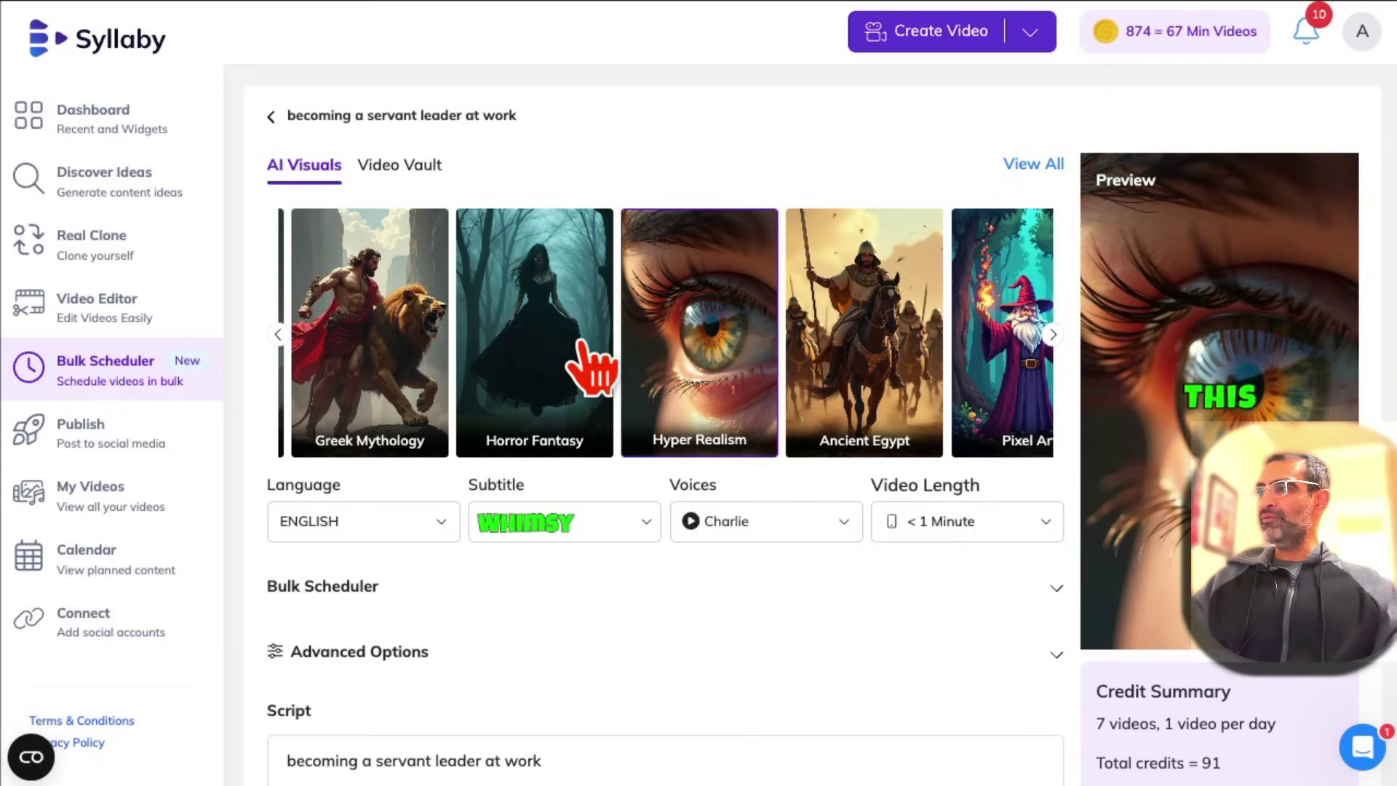
drag(649, 360, 1059, 360)
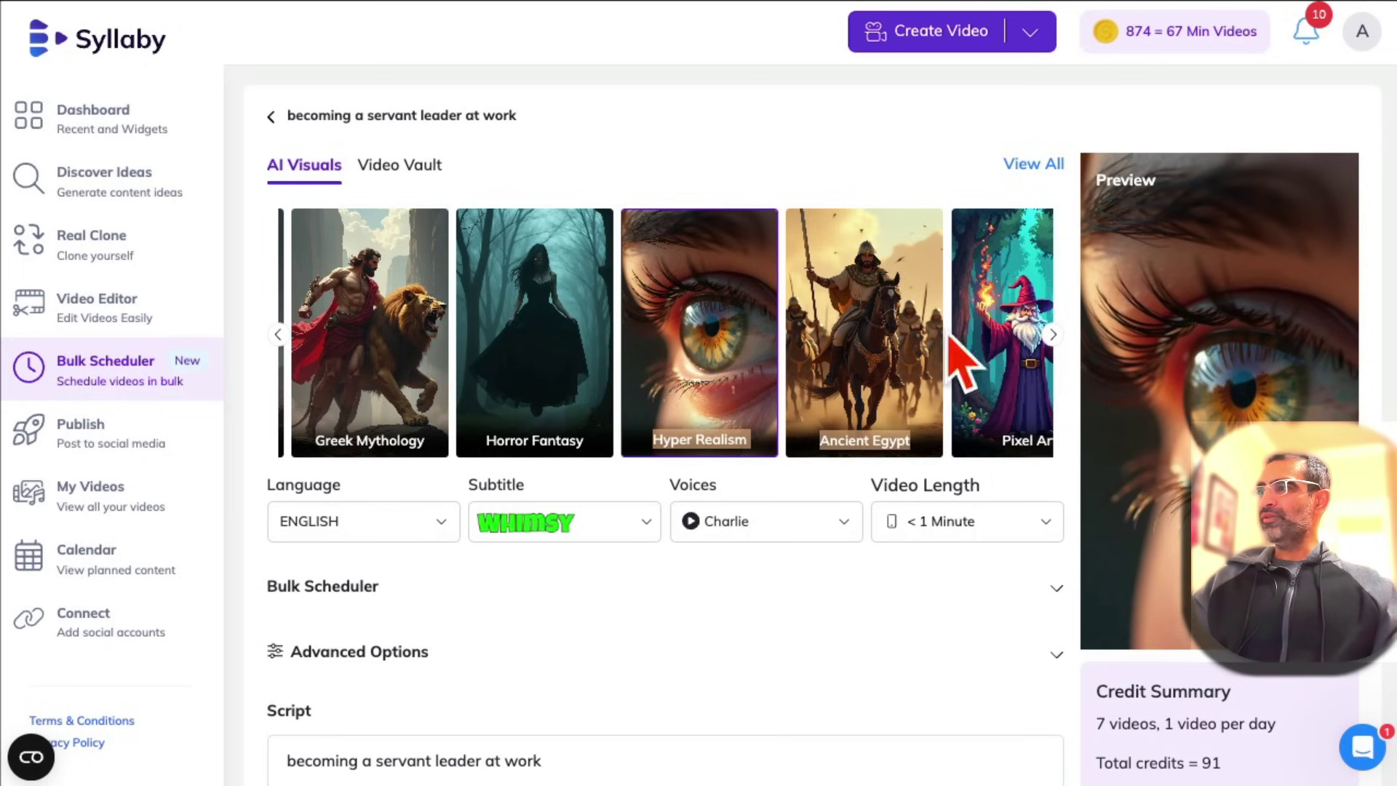
click(1038, 349)
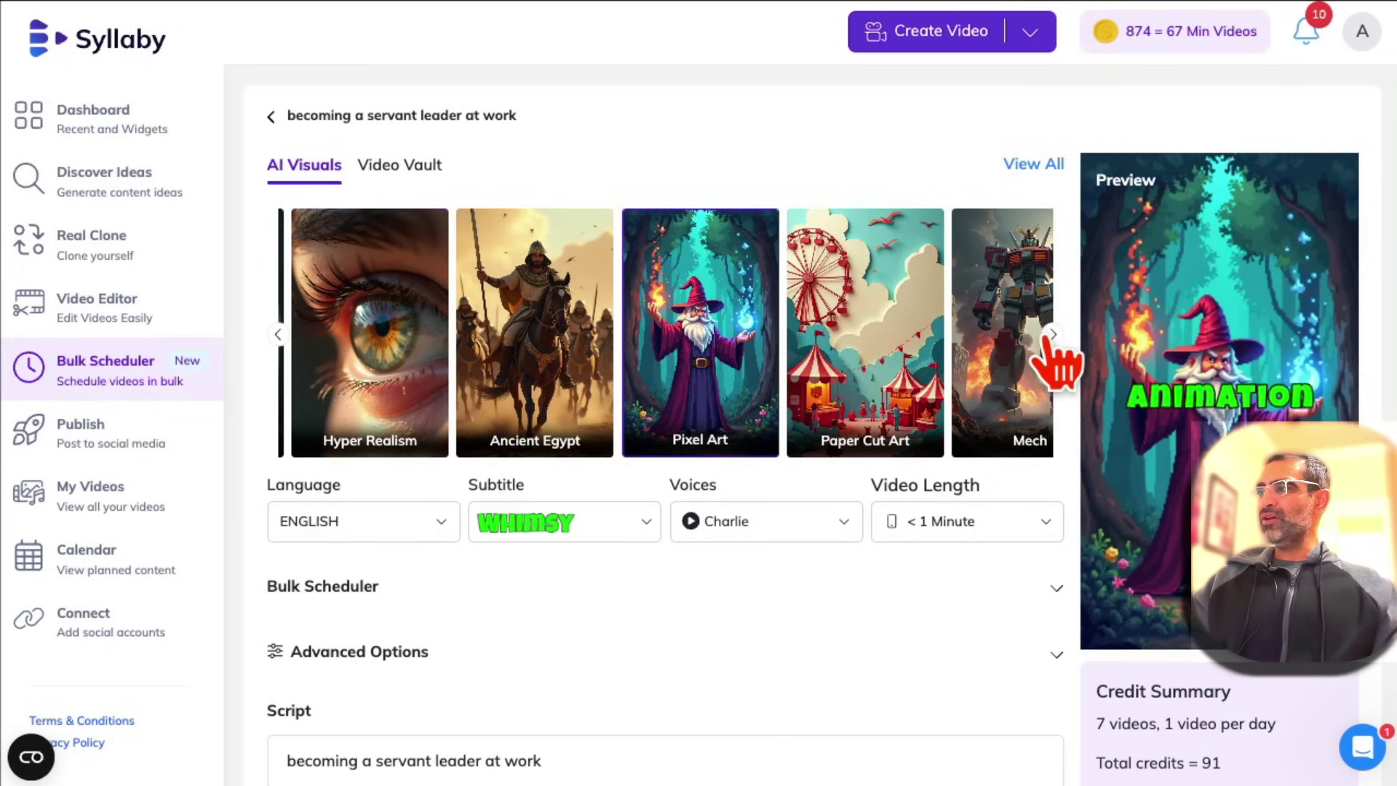
click(278, 334)
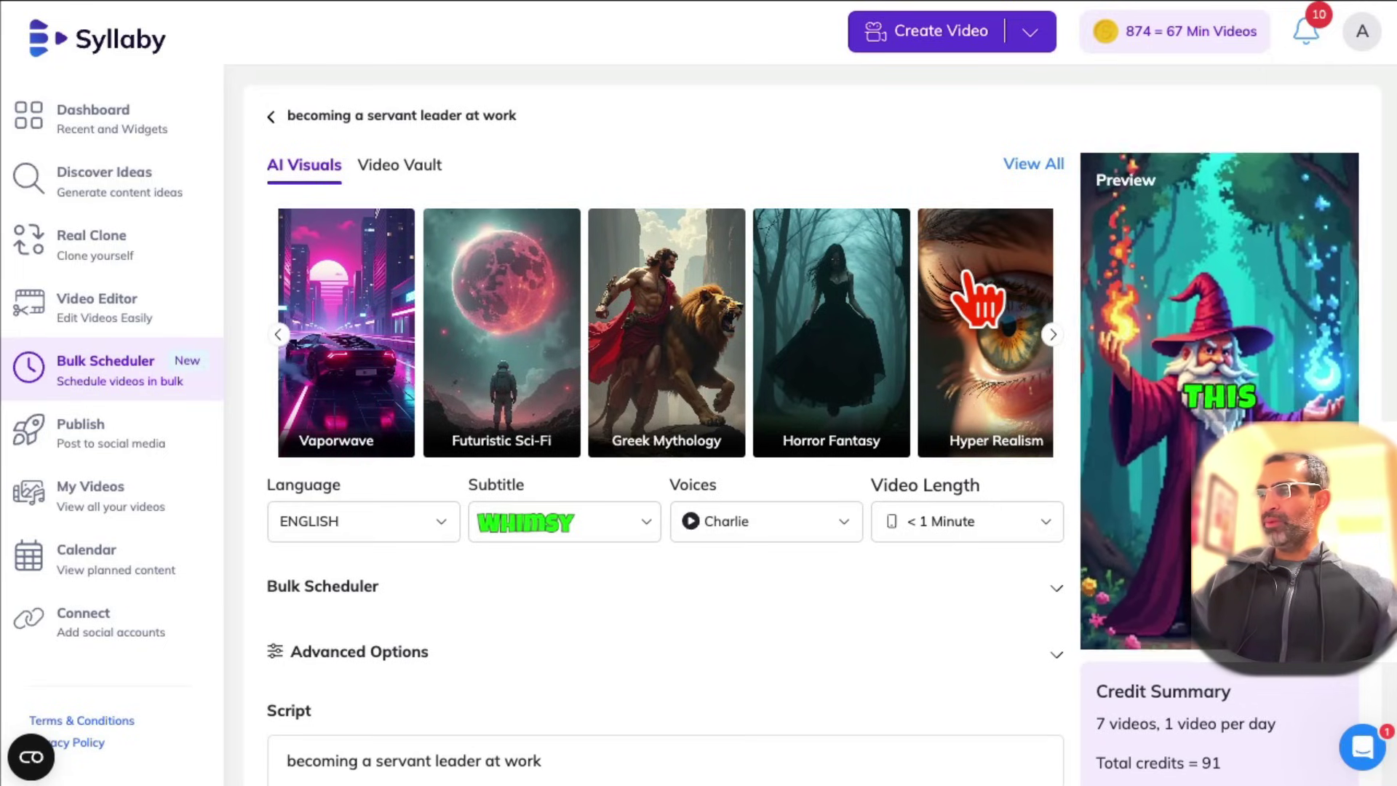
click(988, 306)
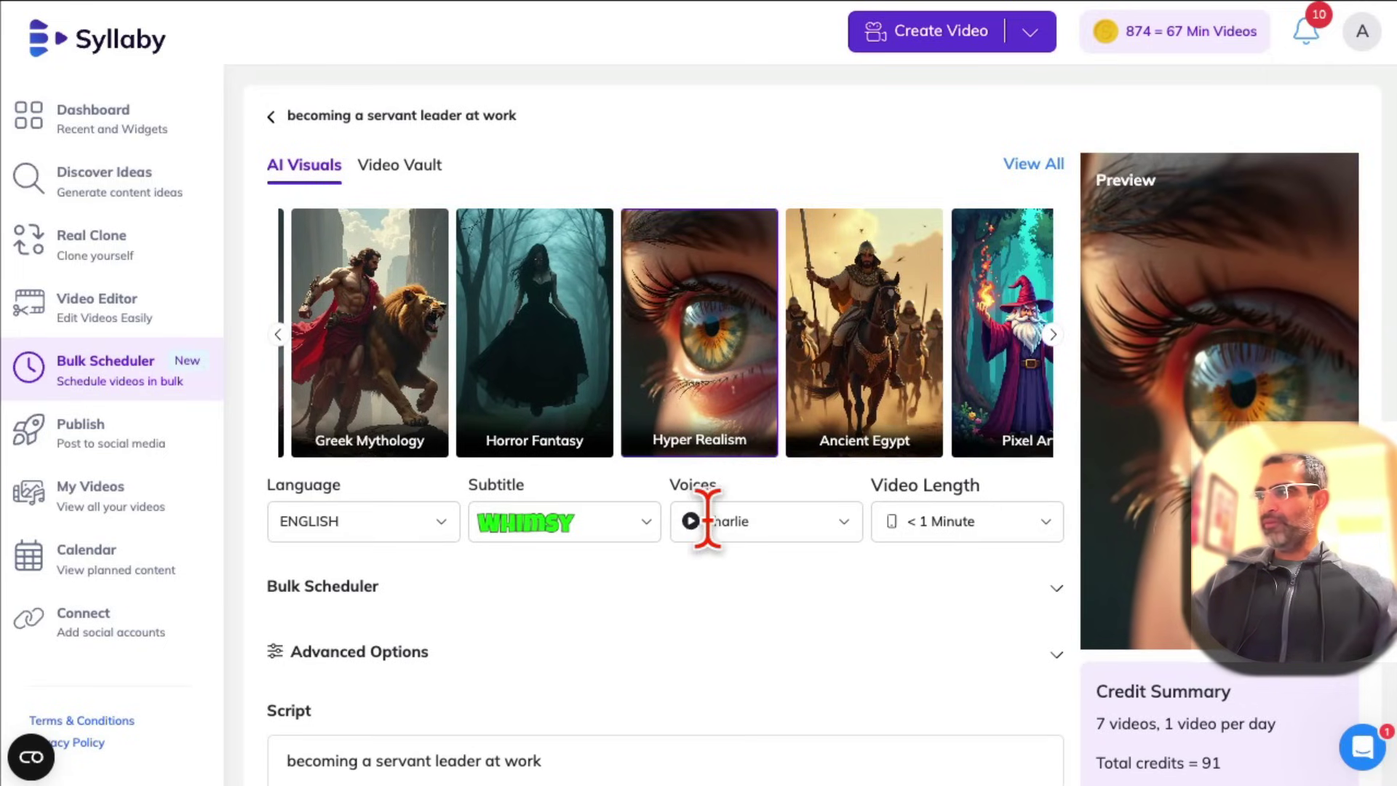
scroll(708, 521, down, 3)
- Keep English narration and check the subtitle style and narrator voice options
click(363, 280)
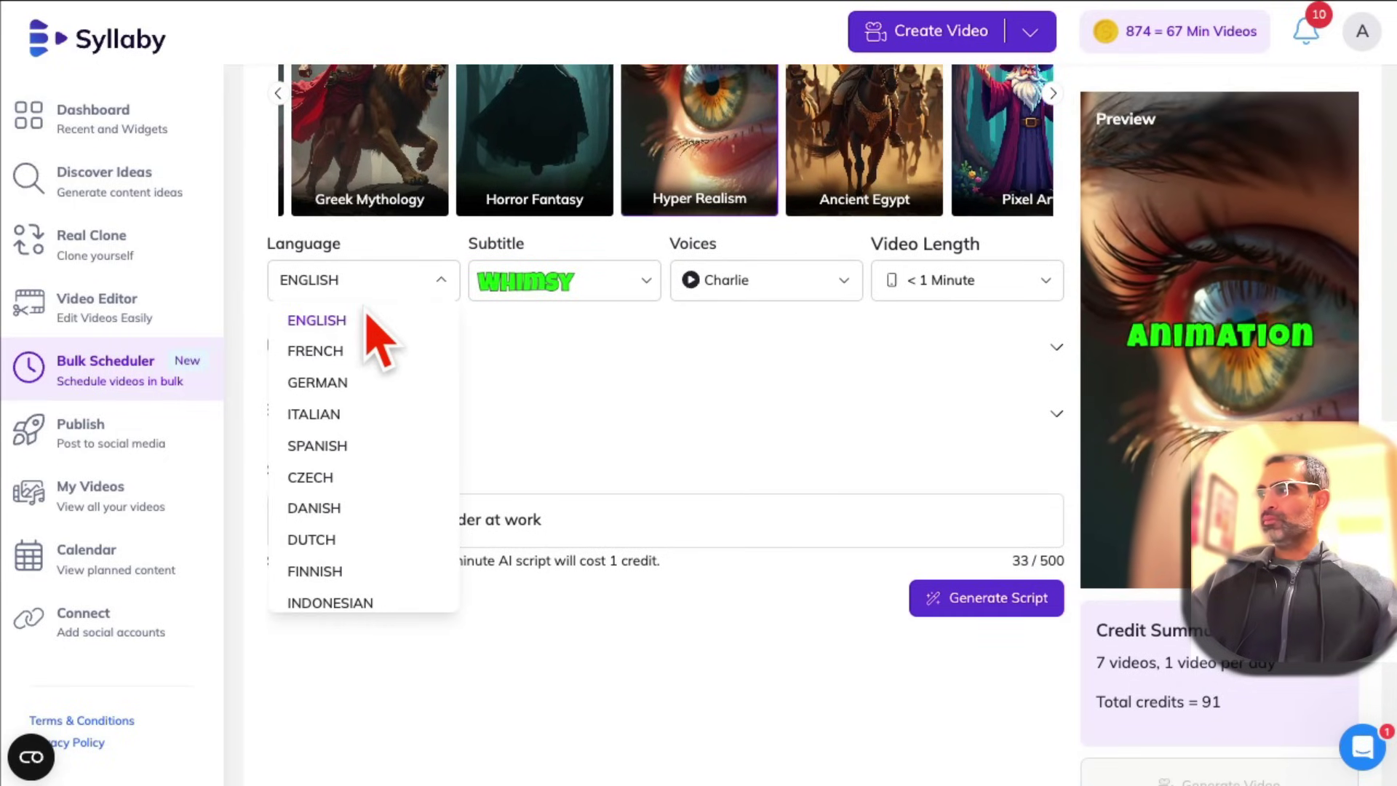
click(317, 320)
click(564, 280)
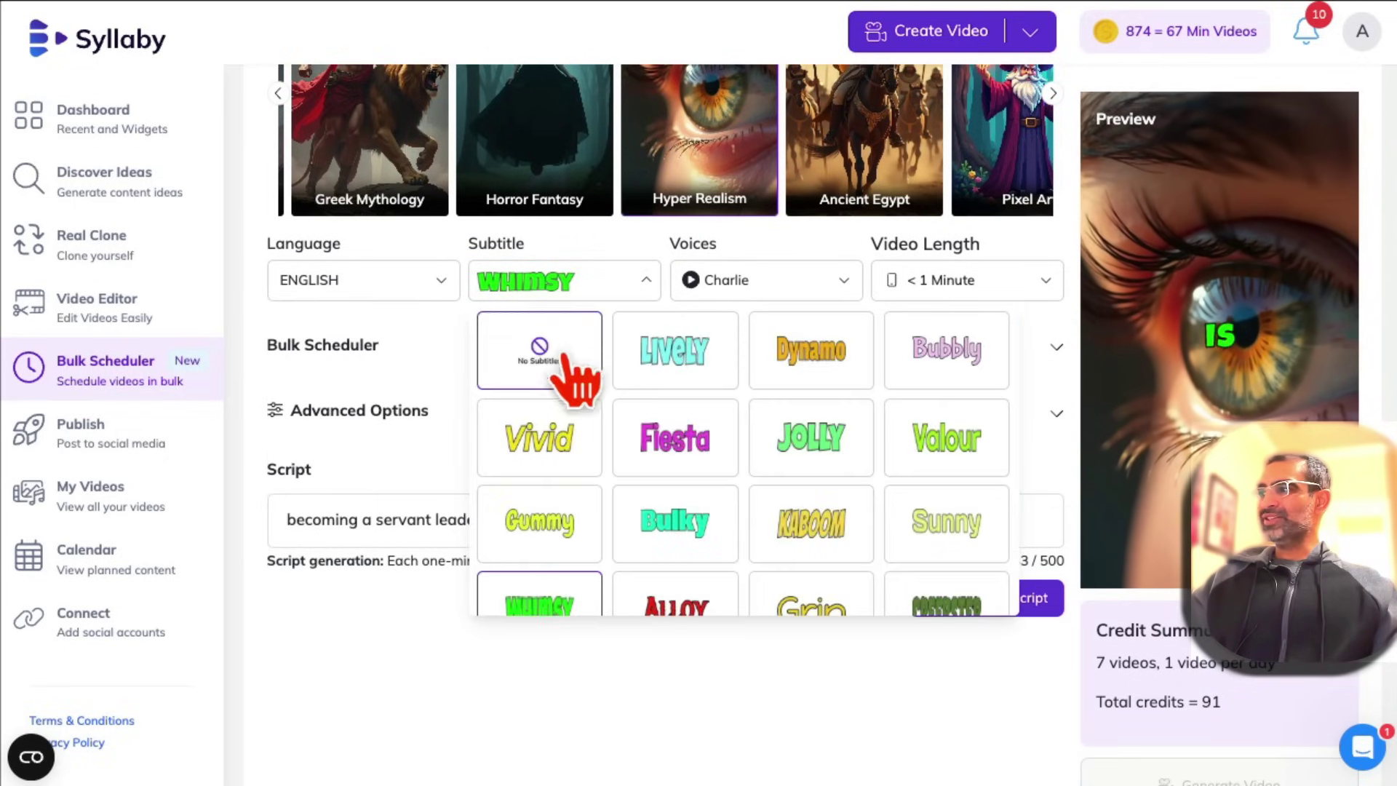
click(809, 279)
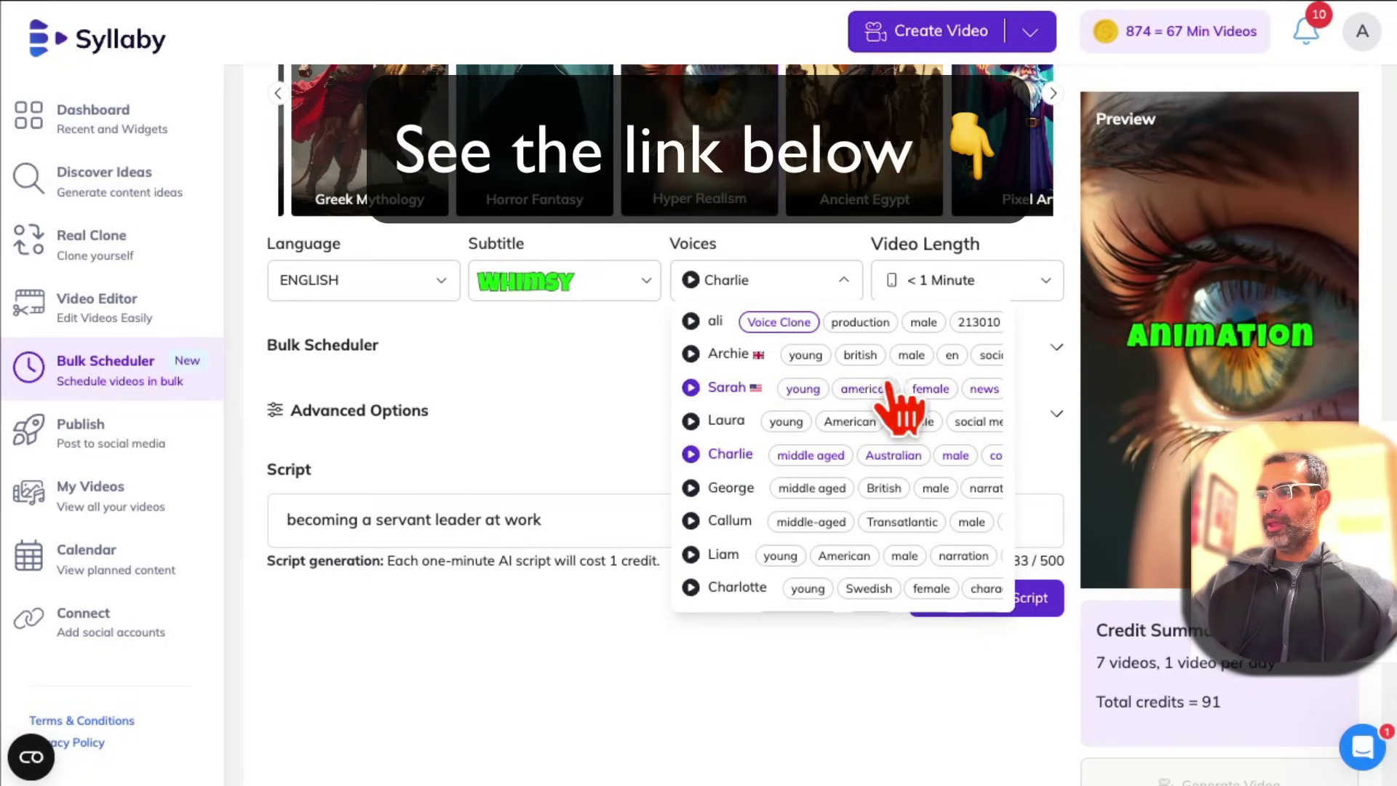
scroll(912, 431, down, 3)
scroll(911, 432, down, 3)
scroll(911, 431, down, 3)
scroll(912, 432, down, 5)
scroll(911, 432, up, 8)
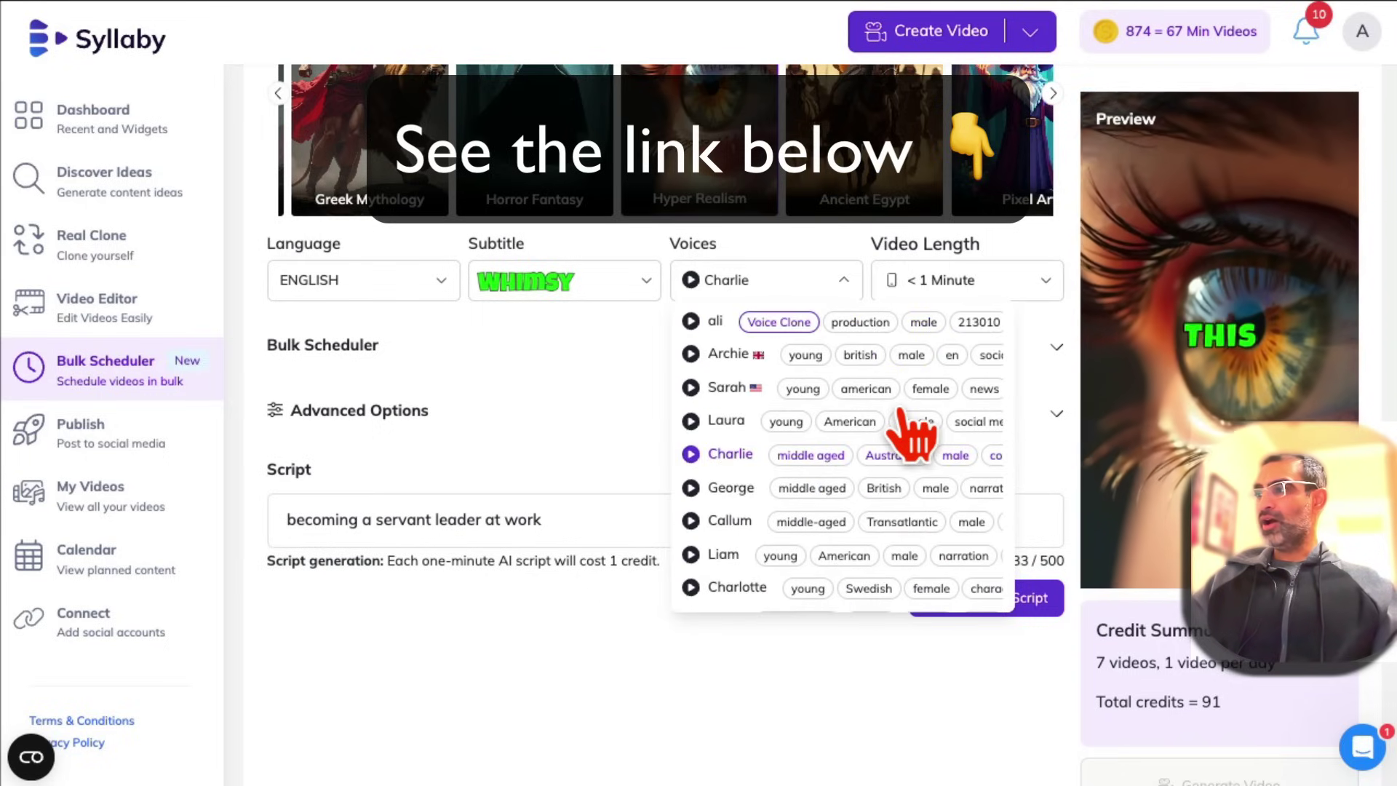
scroll(911, 437, down, 2)
scroll(911, 436, up, 2)
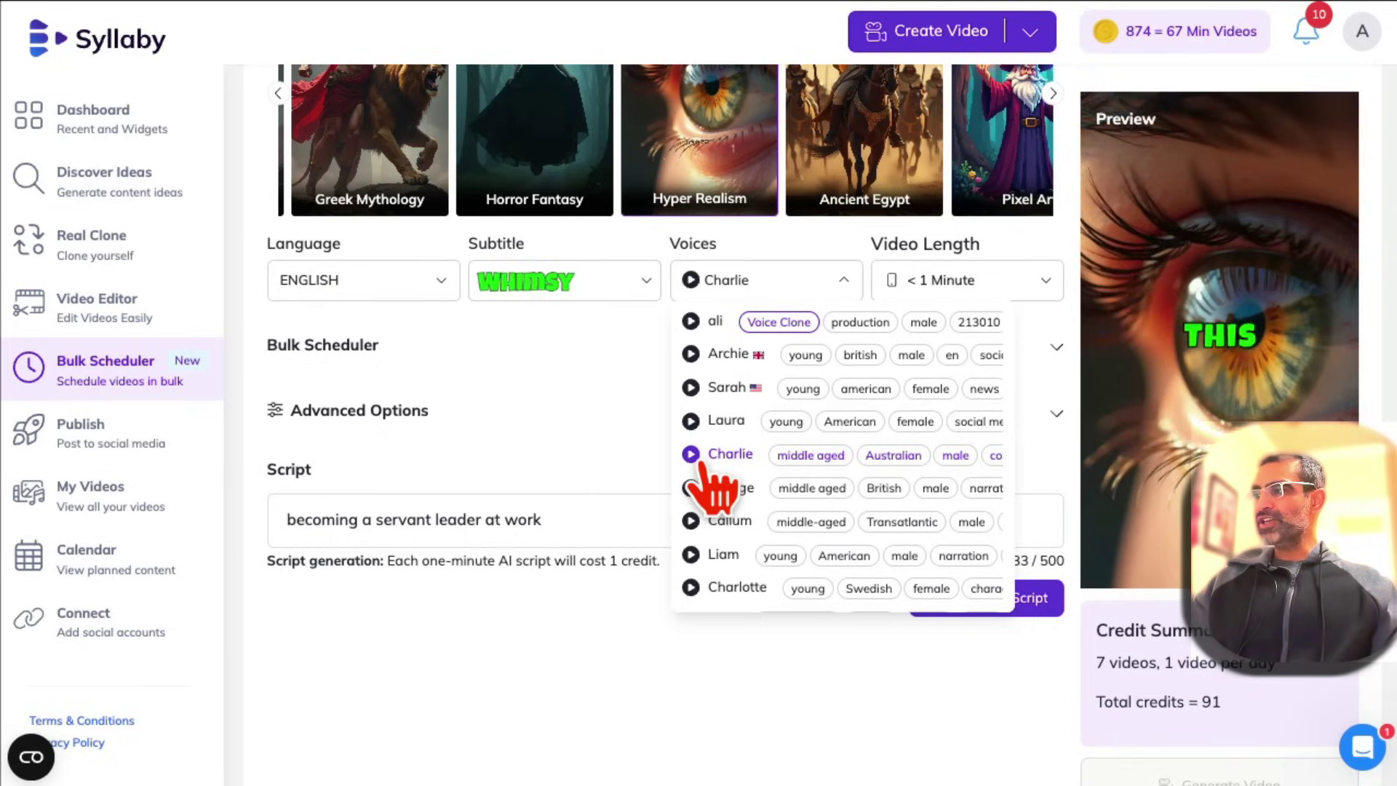
- Review the scheduling and advanced options, then generate AI scripts for all seven videos
click(608, 459)
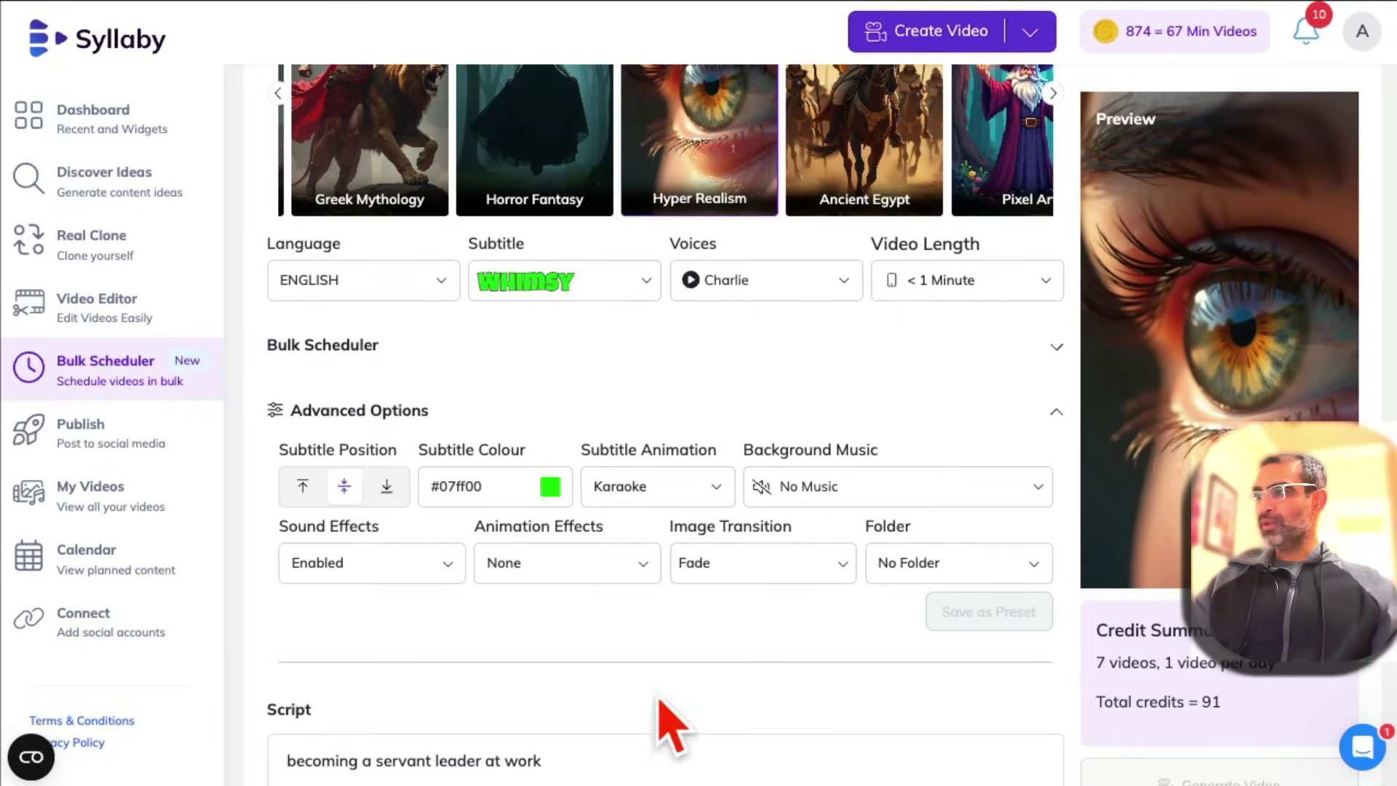
click(360, 410)
click(426, 345)
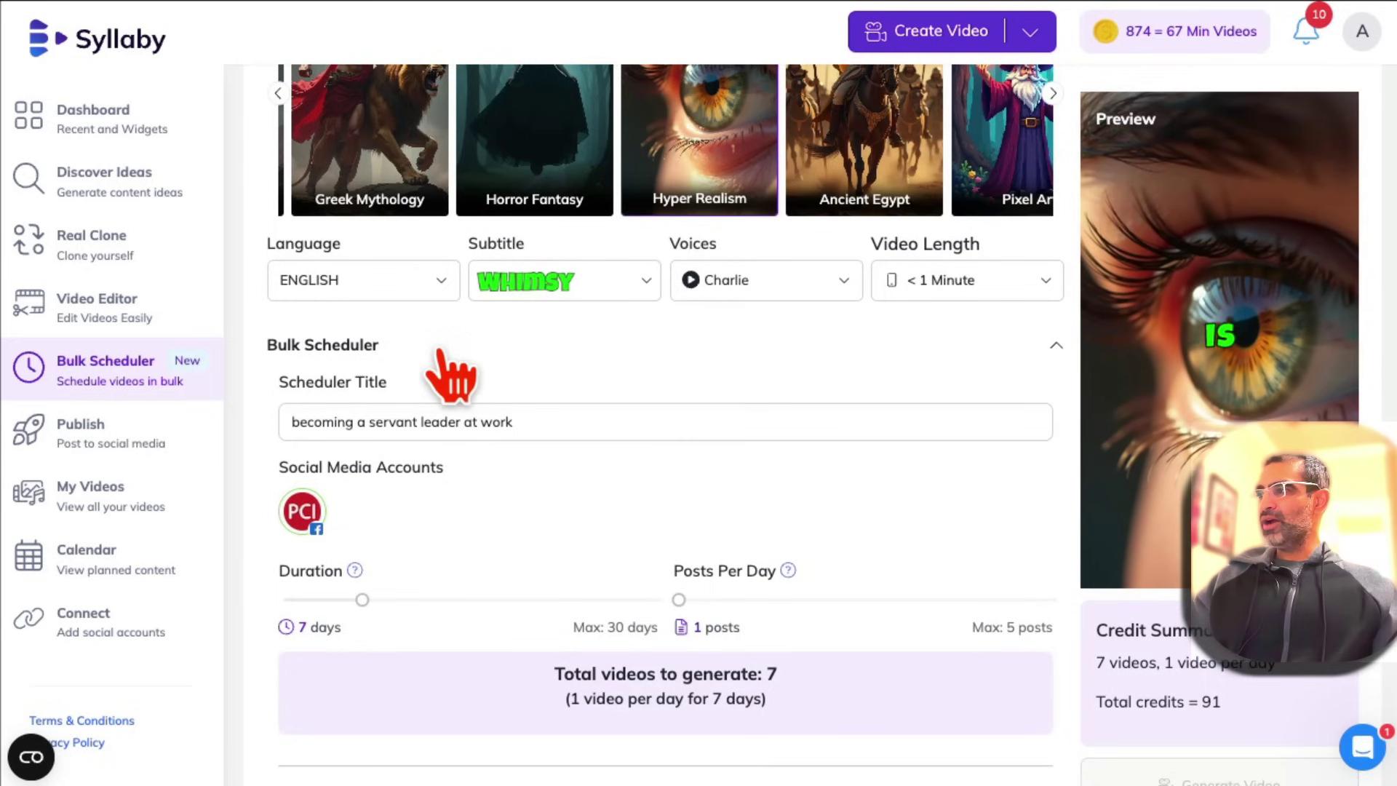
scroll(829, 547, down, 1)
scroll(830, 546, up, 2)
scroll(469, 644, up, 4)
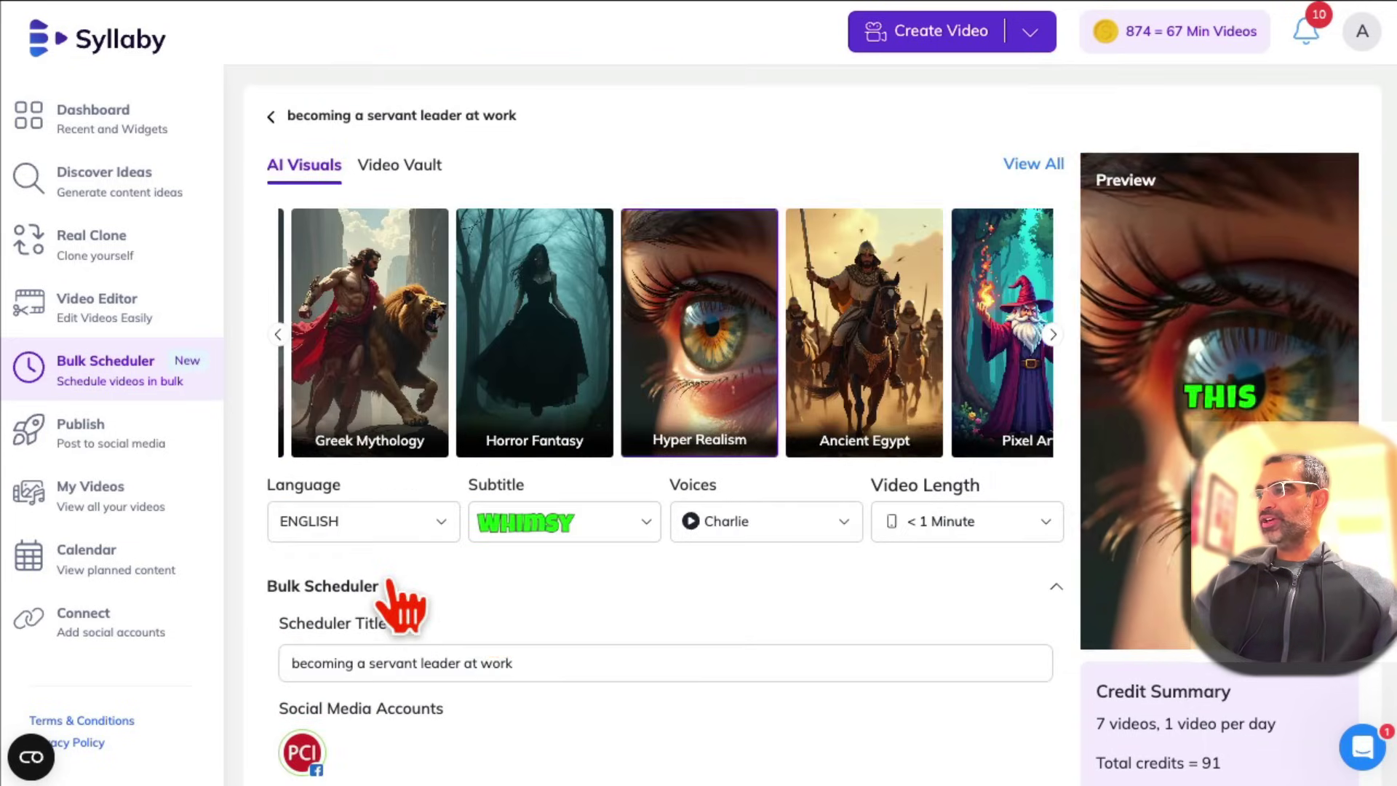
click(404, 595)
scroll(742, 667, down, 3)
scroll(742, 666, down, 2)
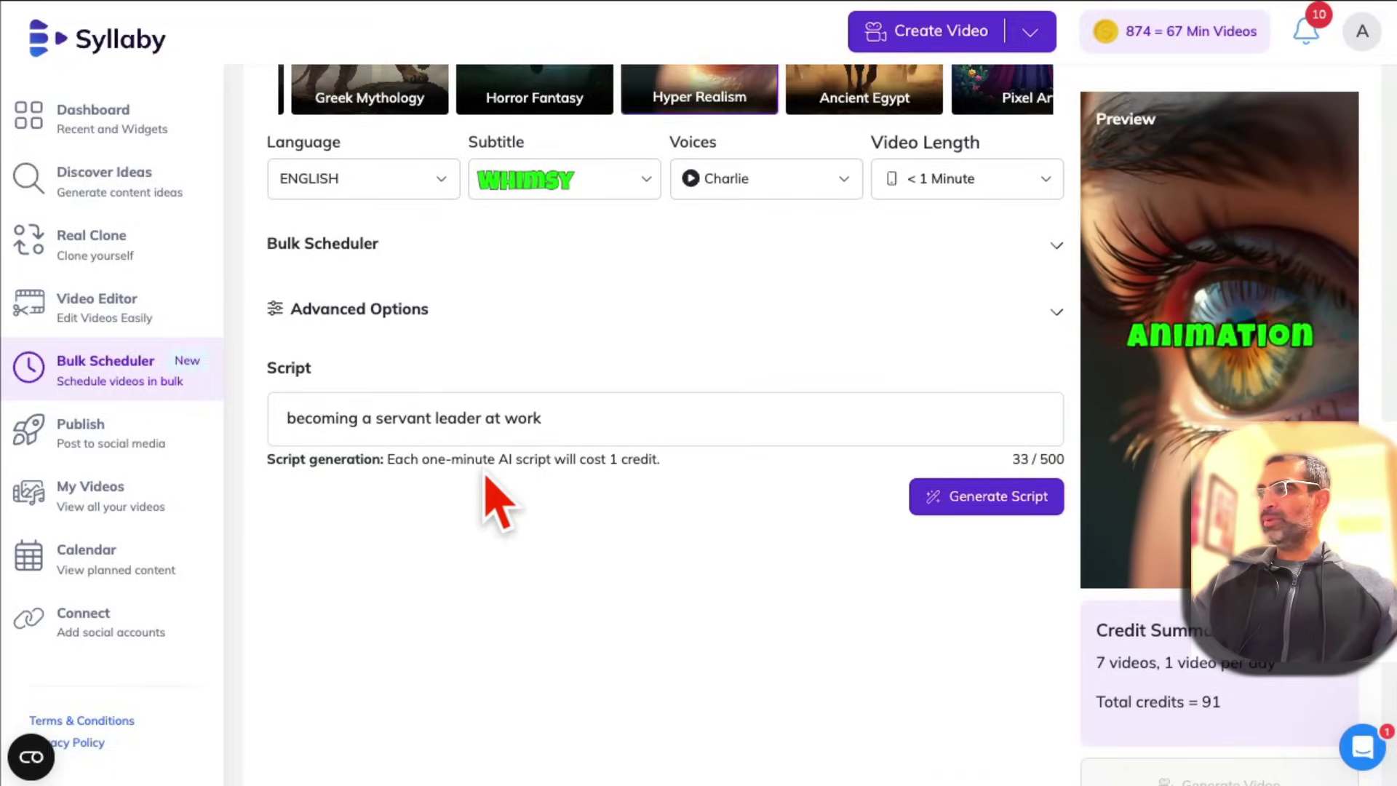
click(371, 317)
scroll(841, 622, down, 1)
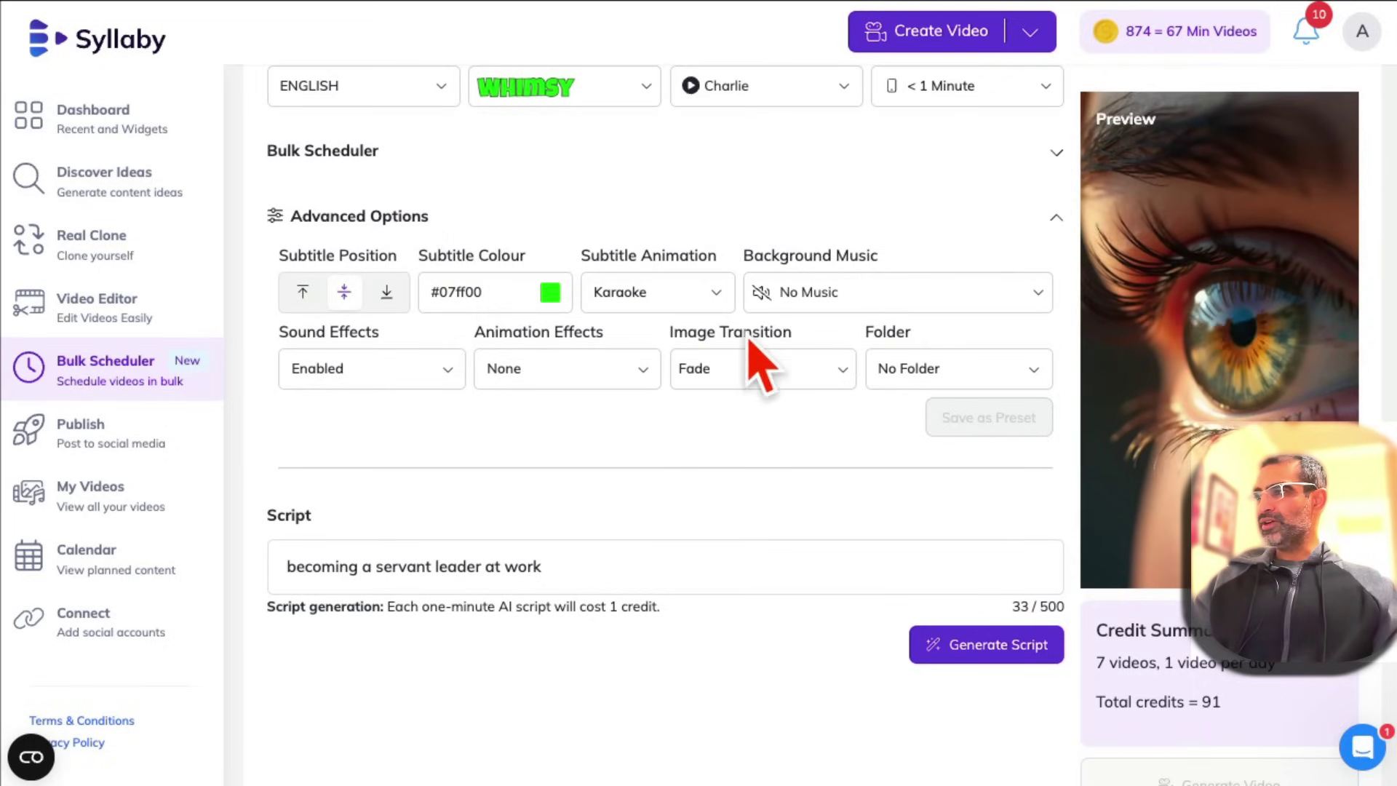
click(415, 216)
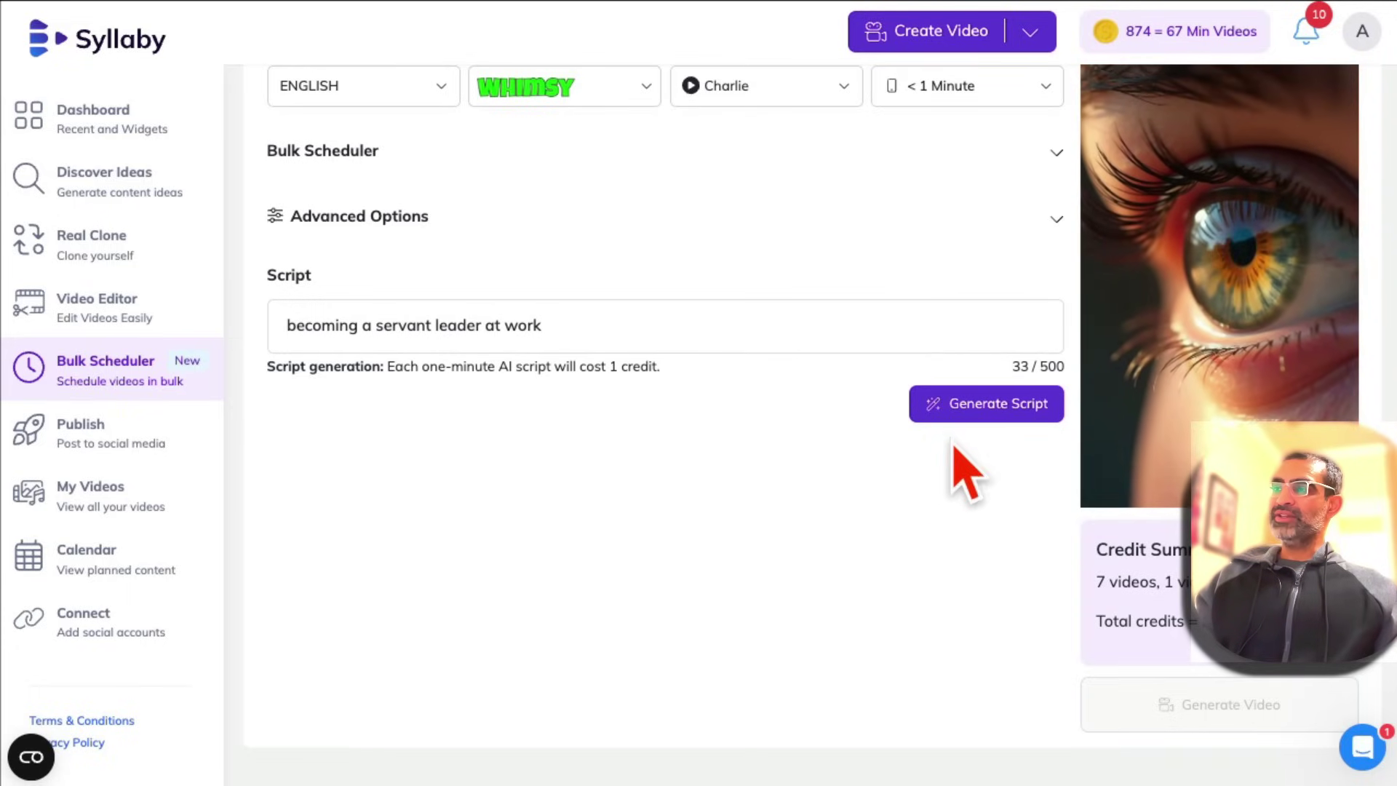
scroll(972, 589, down, 1)
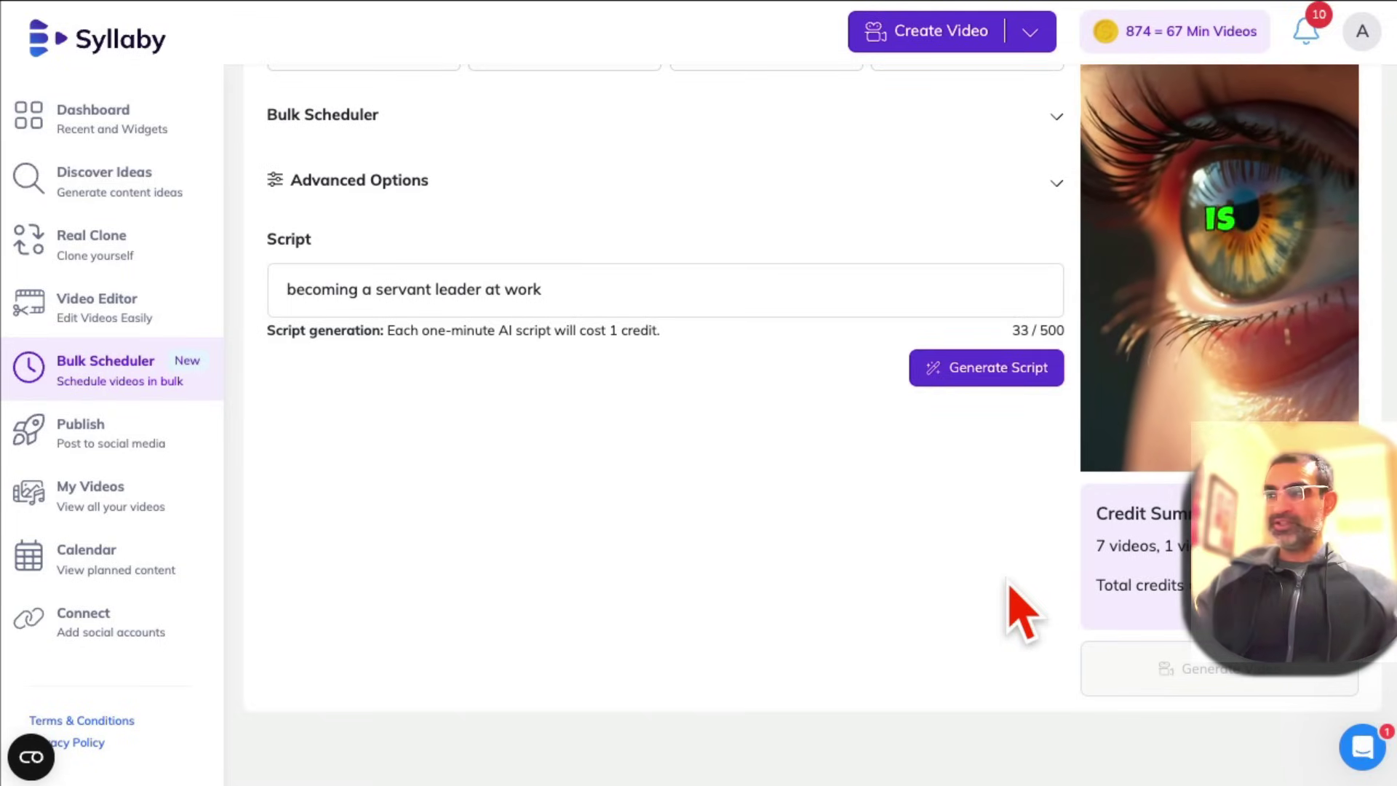
click(988, 372)
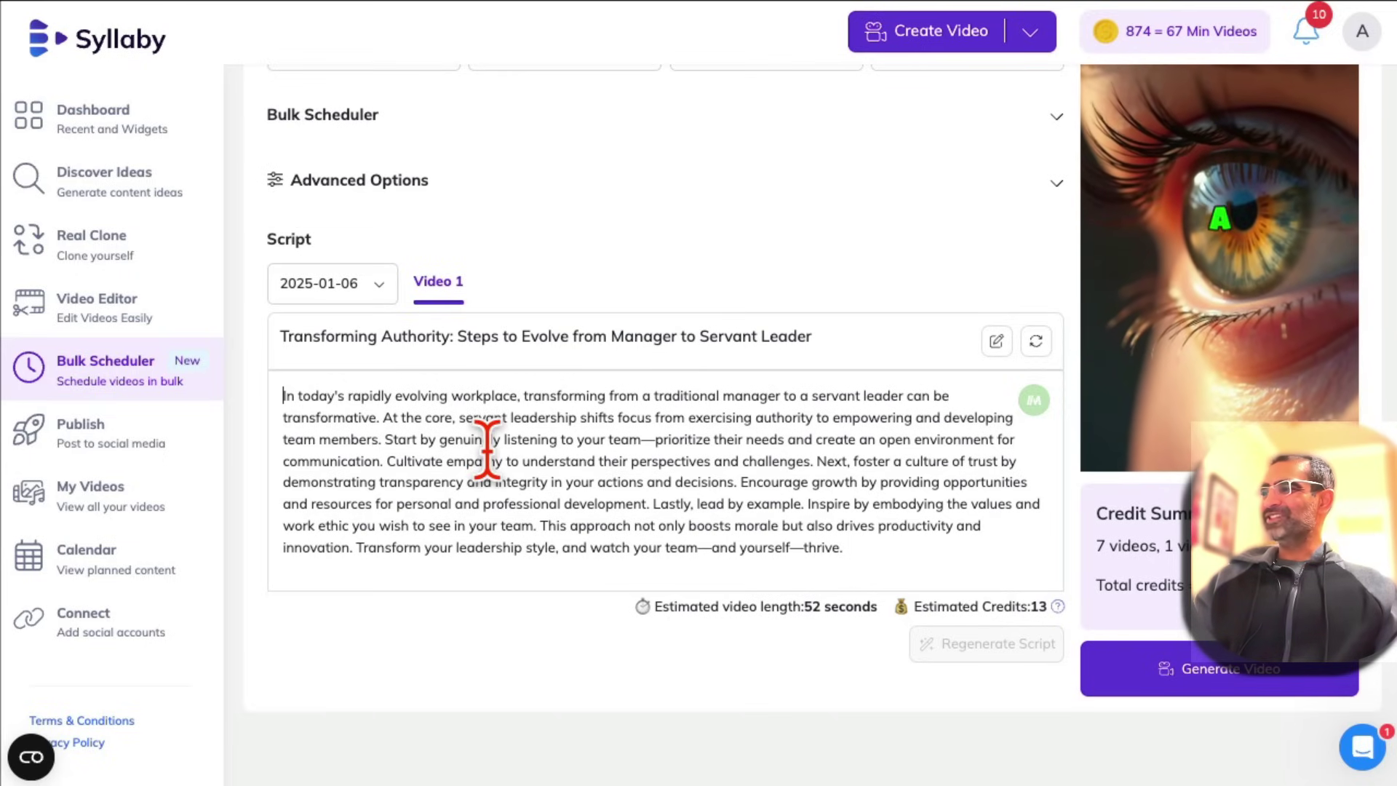
- Switch from the 2025-01-06 script to the 2025-01-07 empathy script
click(332, 283)
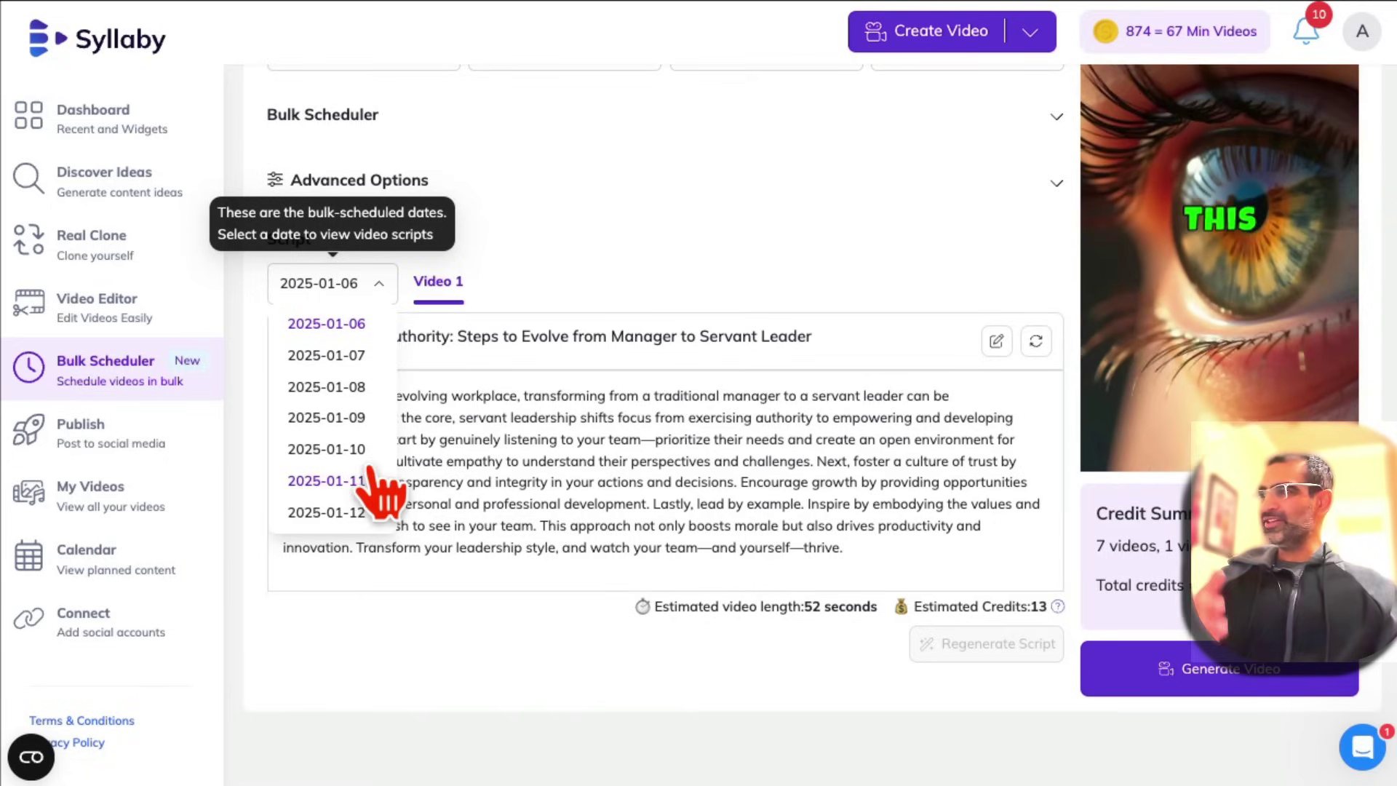
click(339, 324)
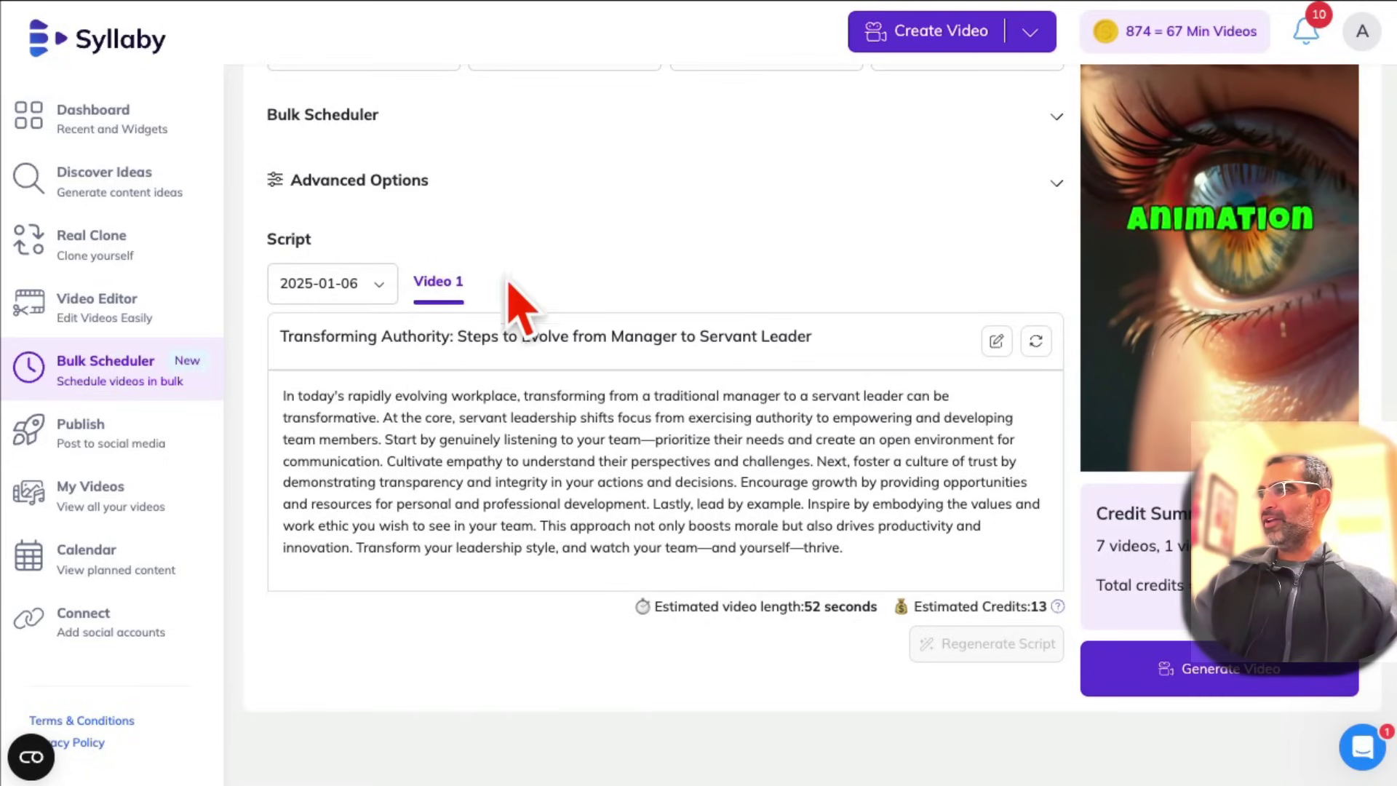
triple_click(408, 393)
click(666, 513)
click(334, 283)
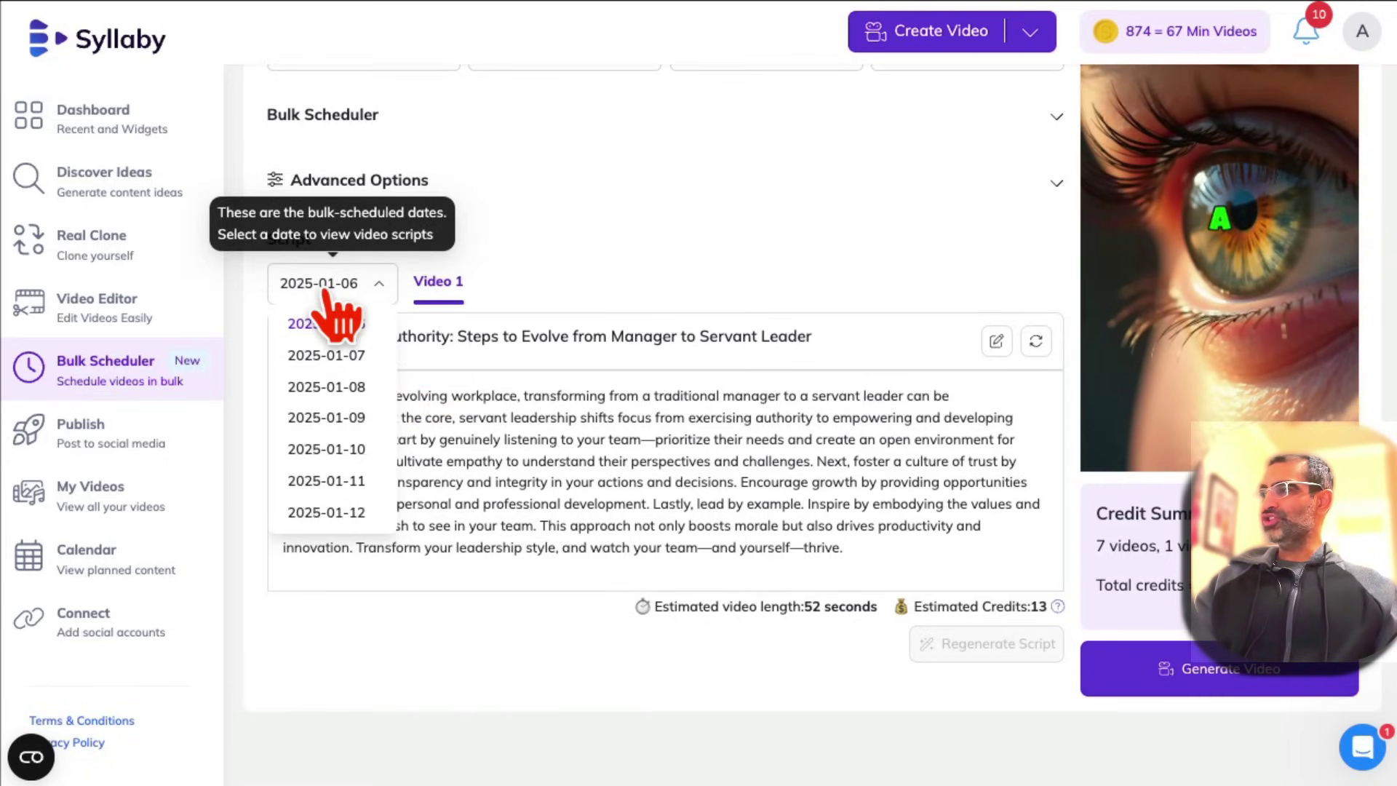
click(326, 355)
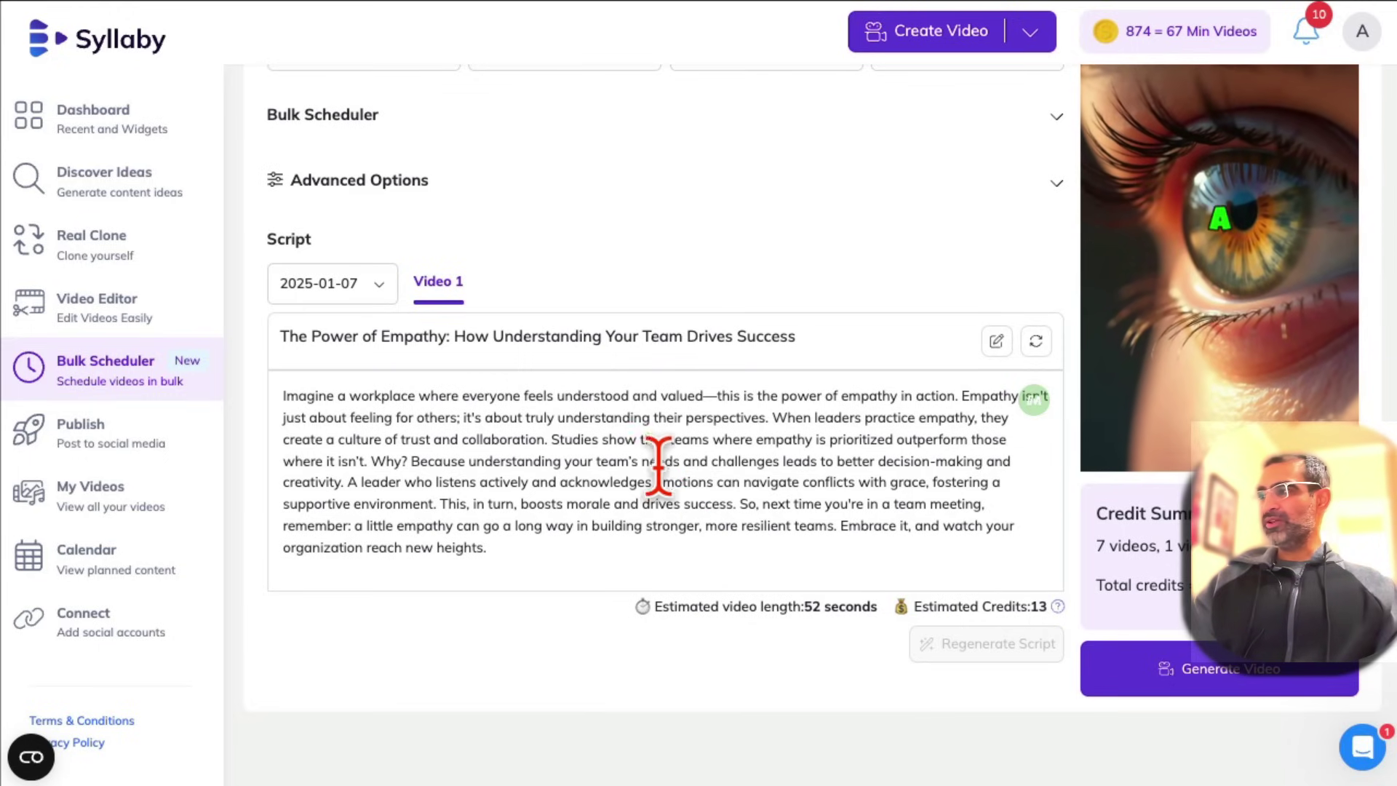
- Read through the empathy script and cancel a title edit, leaving it unchanged
drag(283, 396, 617, 540)
click(616, 540)
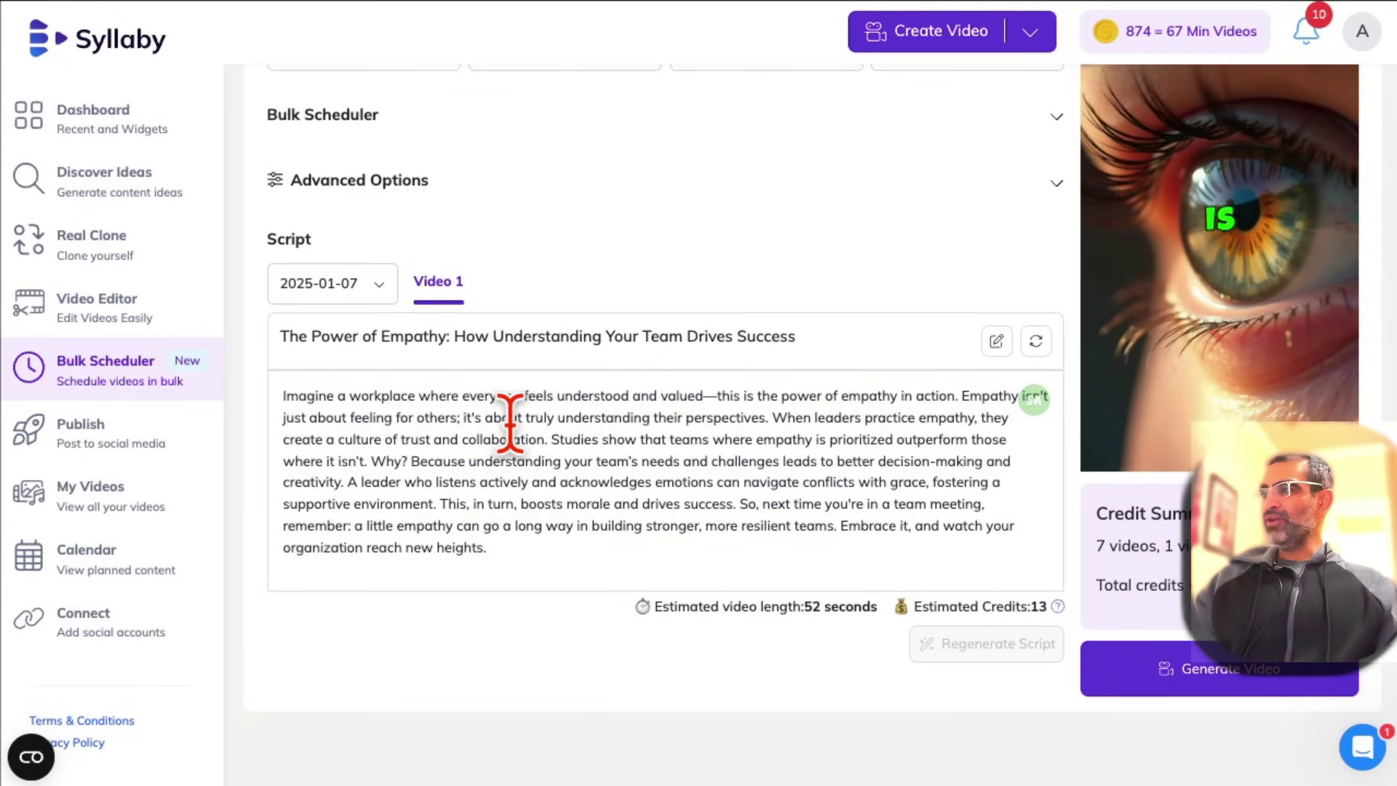
drag(511, 417, 644, 529)
click(644, 545)
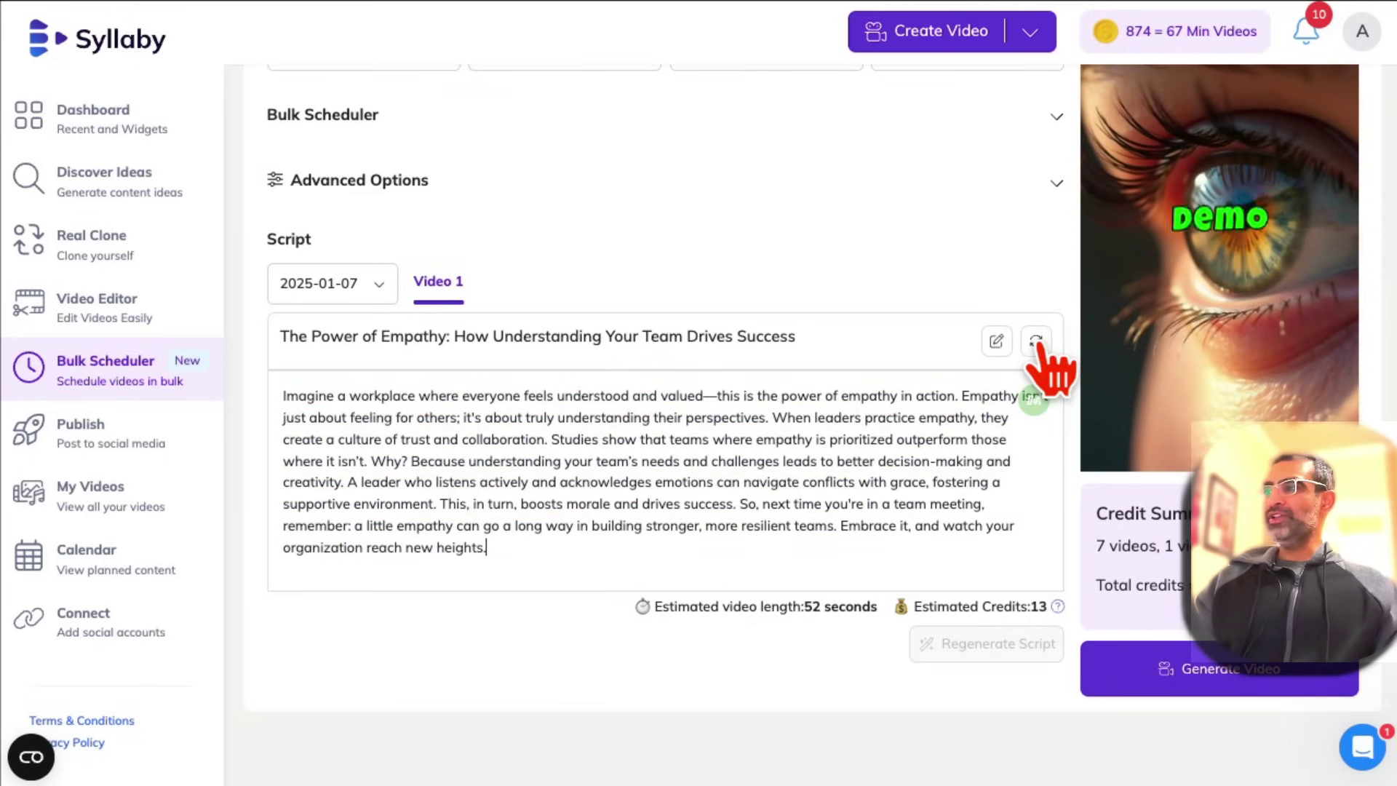
click(996, 342)
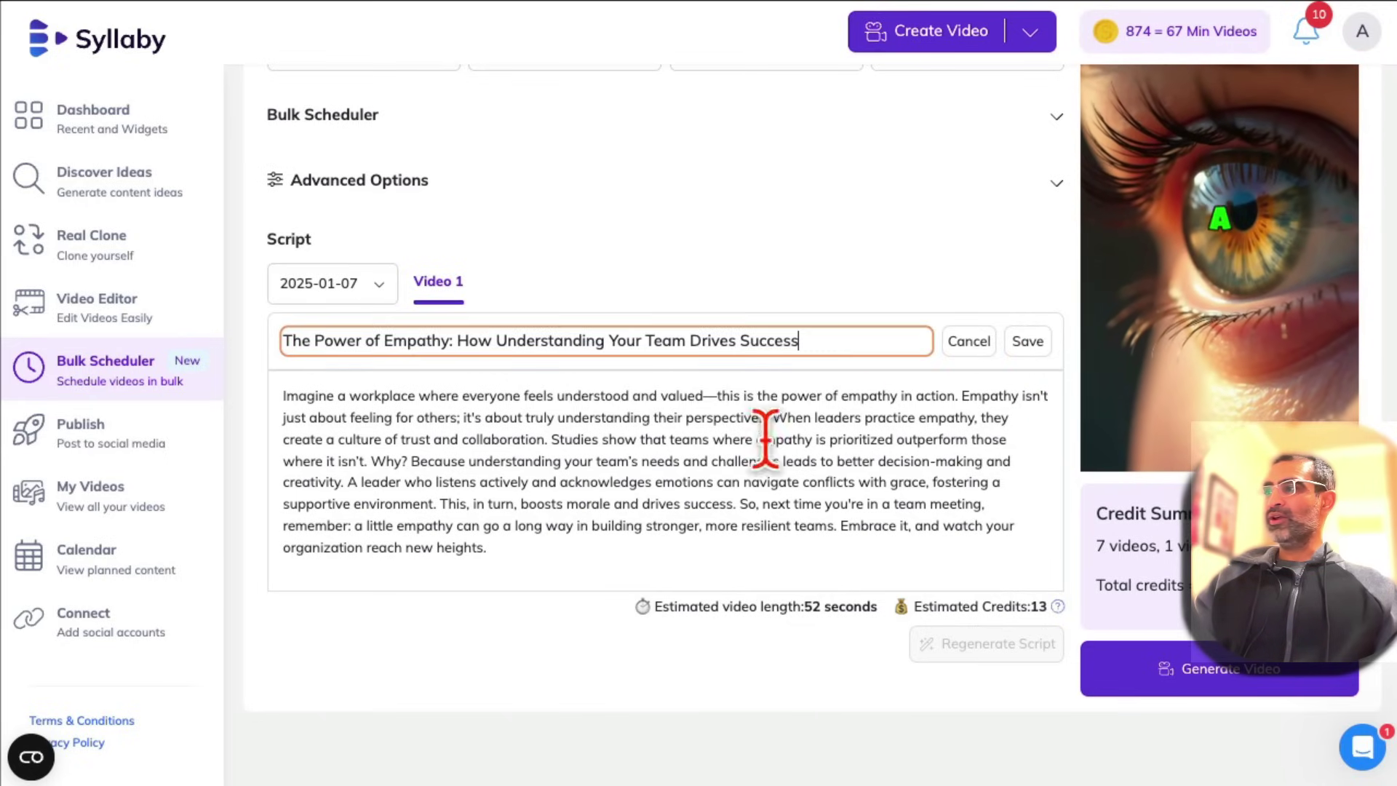
click(970, 341)
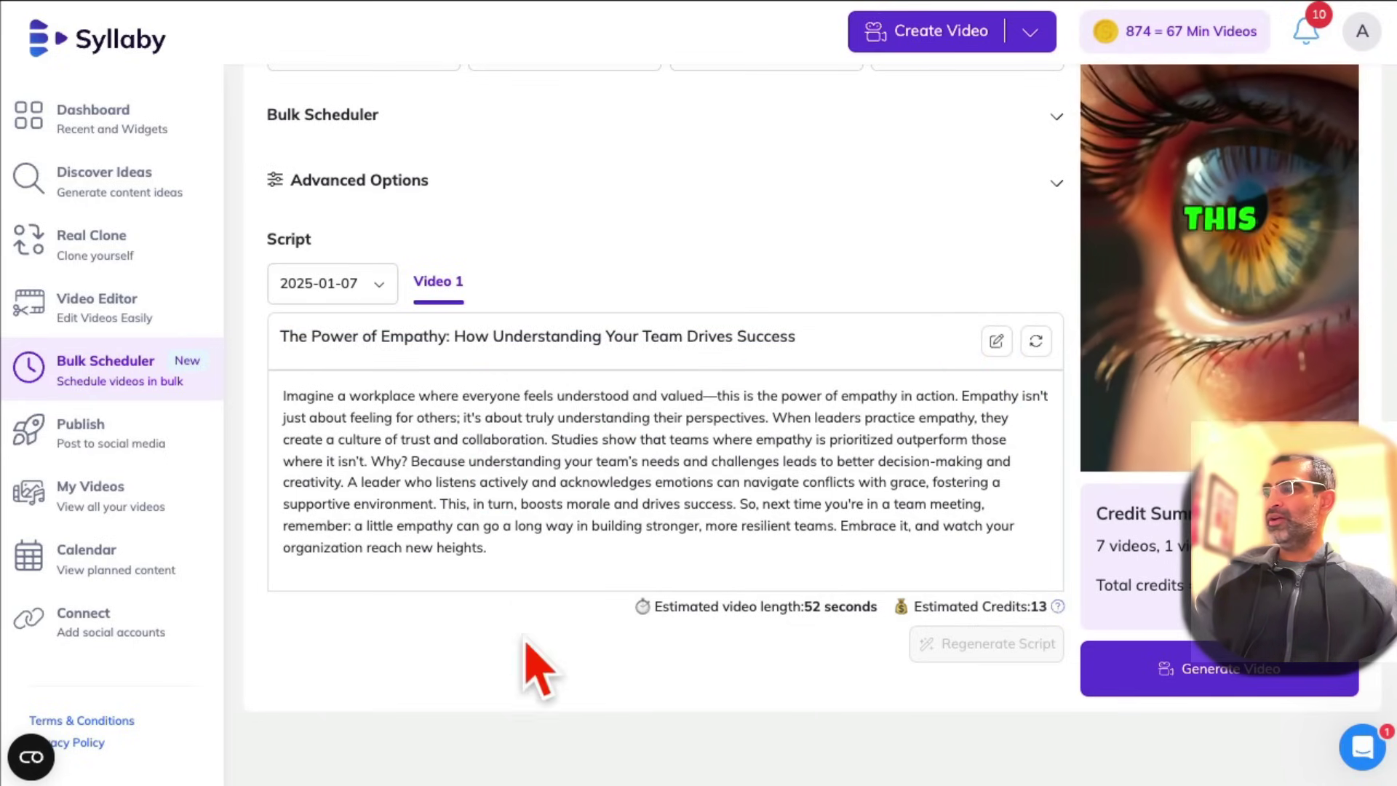
scroll(524, 666, up, 1)
scroll(524, 666, up, 4)
scroll(502, 524, down, 5)
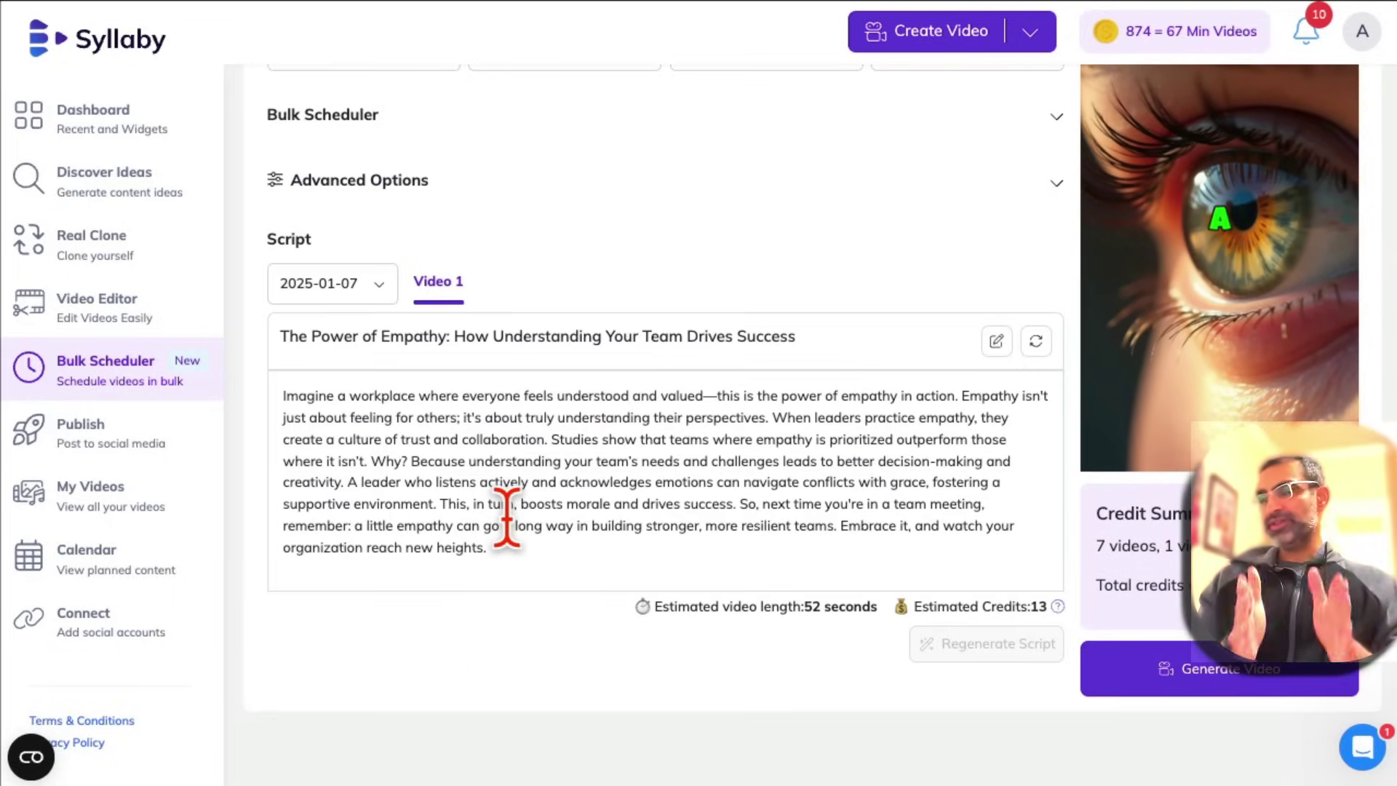
- Switch to the 2025-01-10 script, 'When to Lead, When to Serve'
click(333, 283)
click(327, 449)
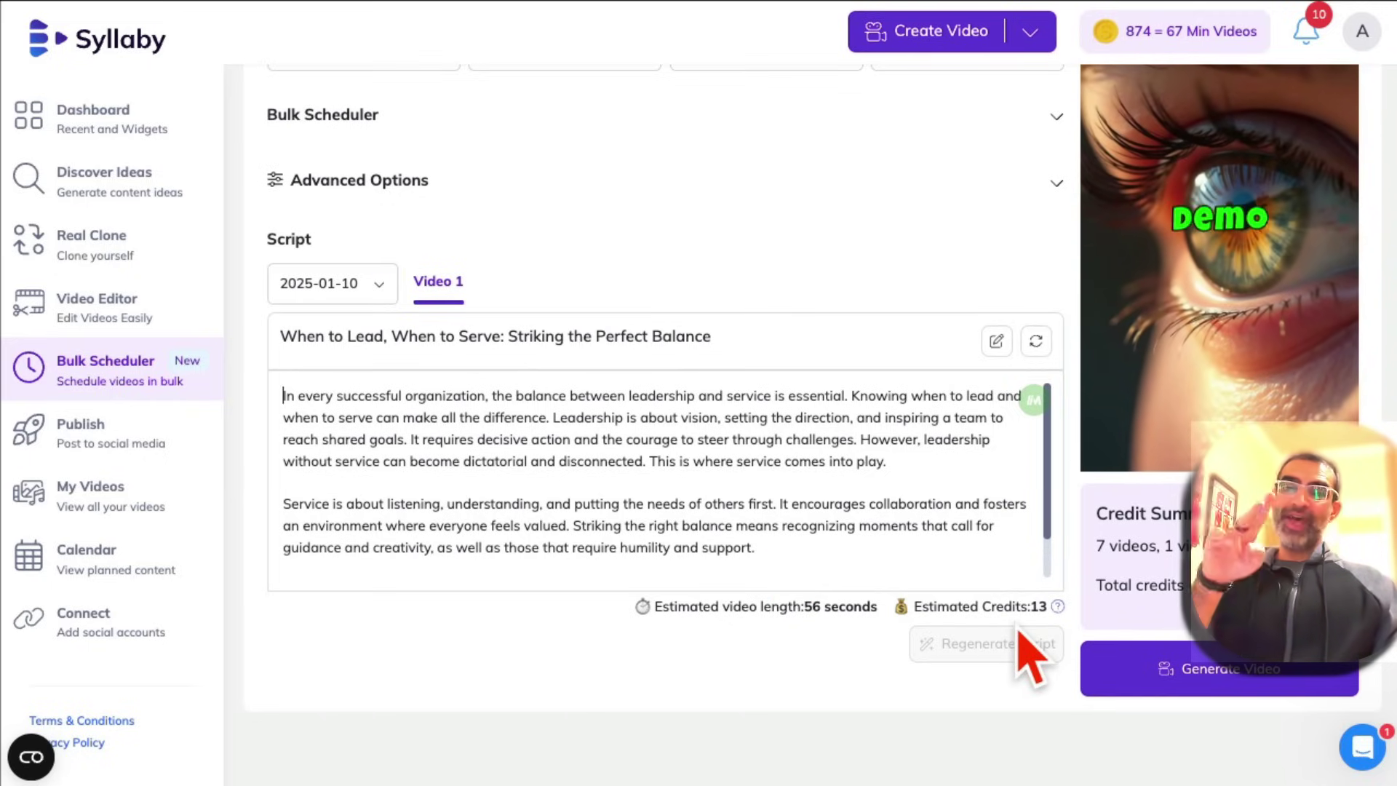
- Generate all seven servant leader videos, then open My Videos
click(1185, 676)
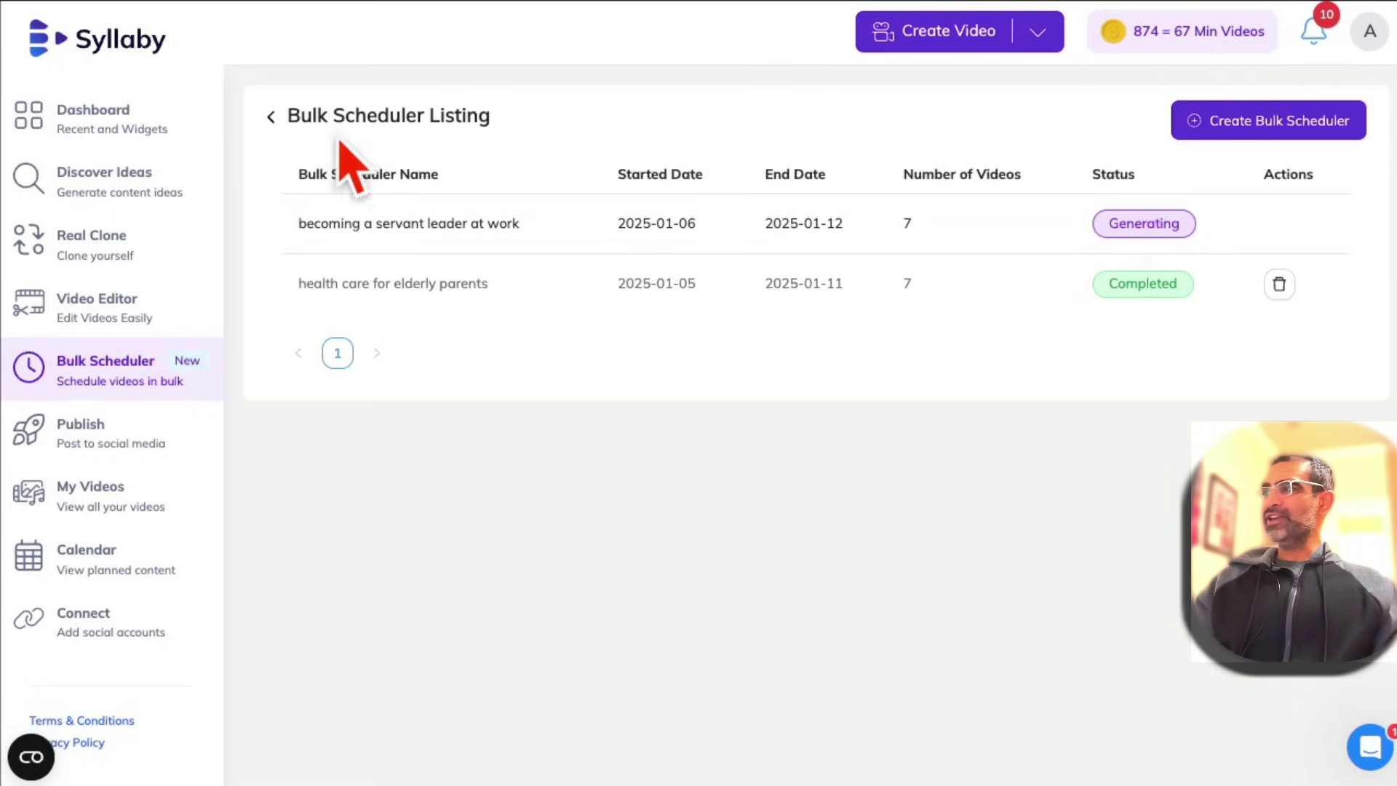
drag(380, 115, 568, 242)
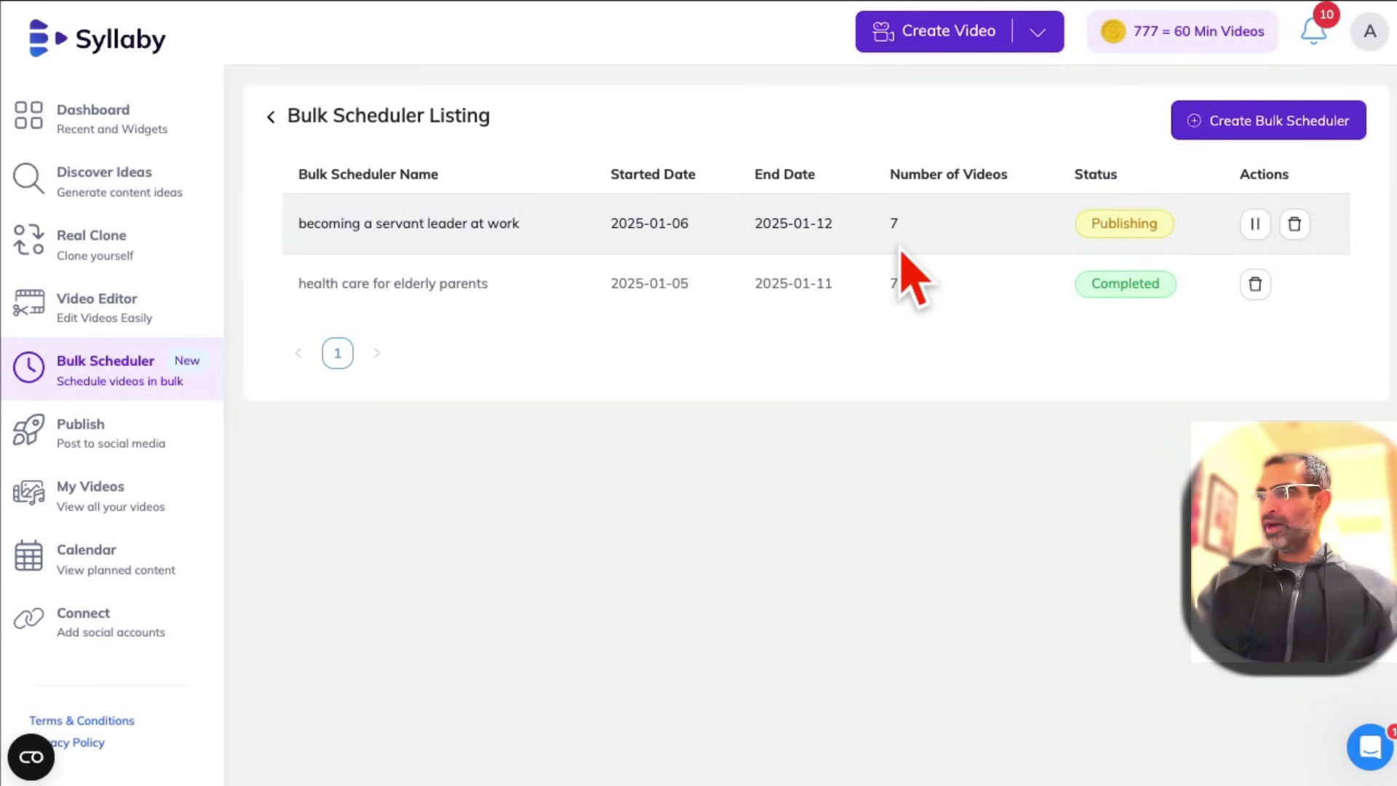
click(89, 495)
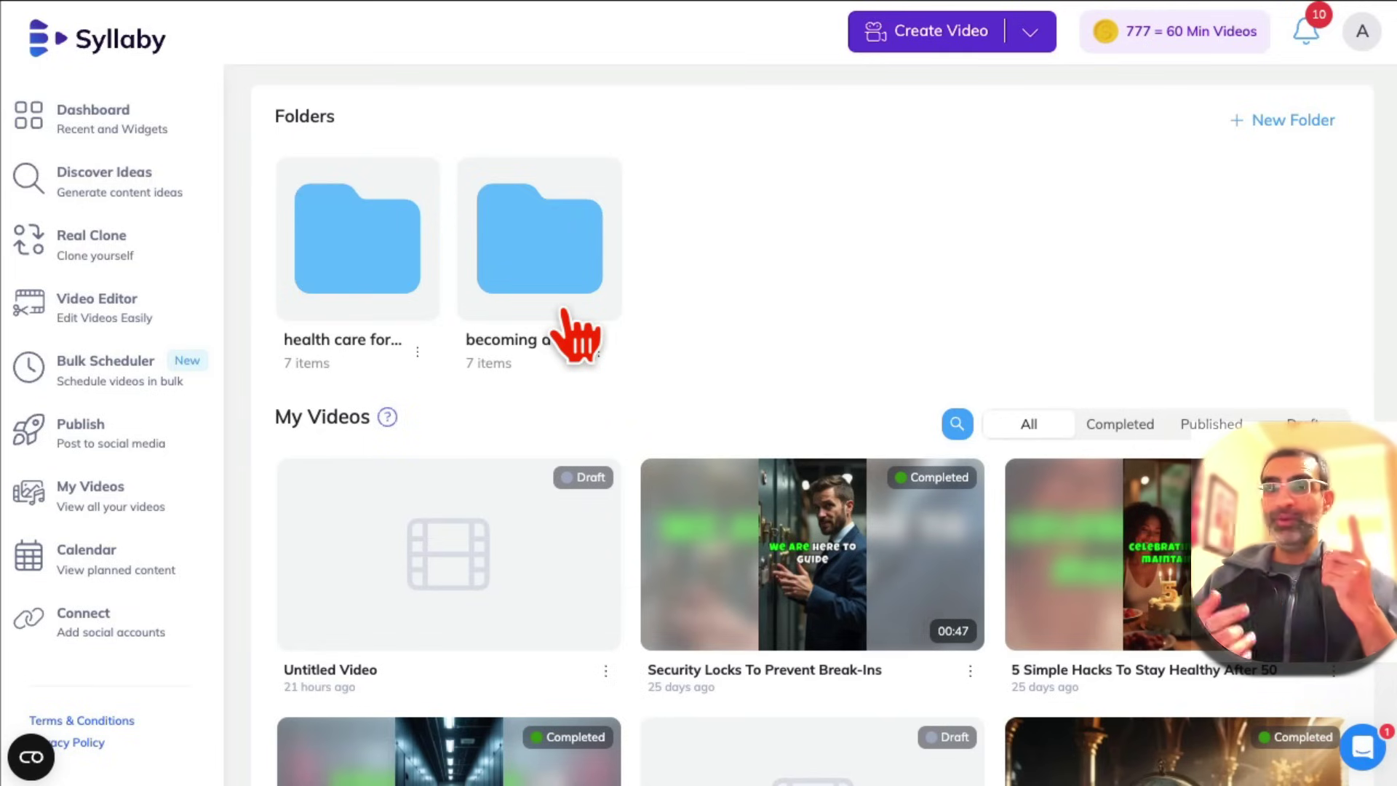
- Open the new servant leader folder holding seven videos
click(539, 240)
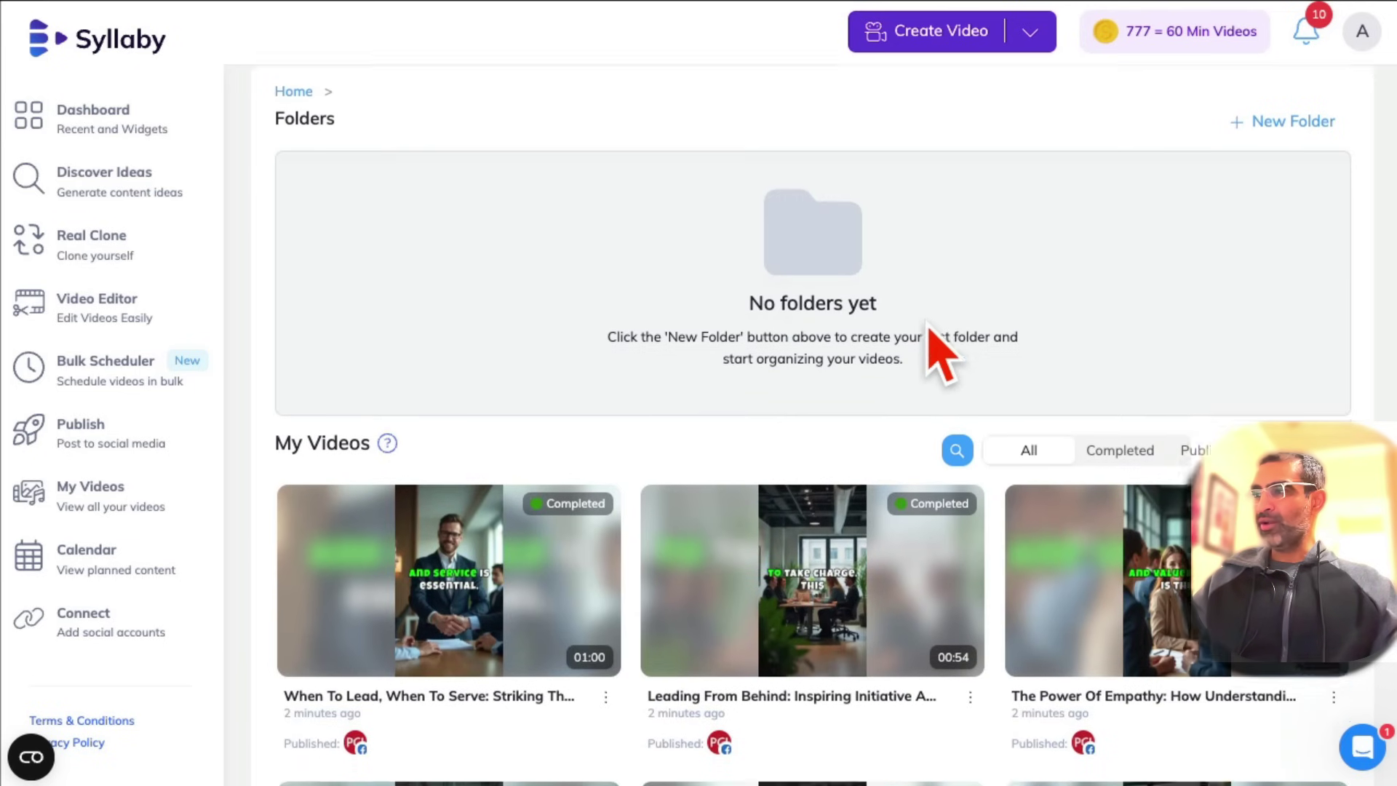
scroll(938, 339, down, 3)
mouse_move(448, 379)
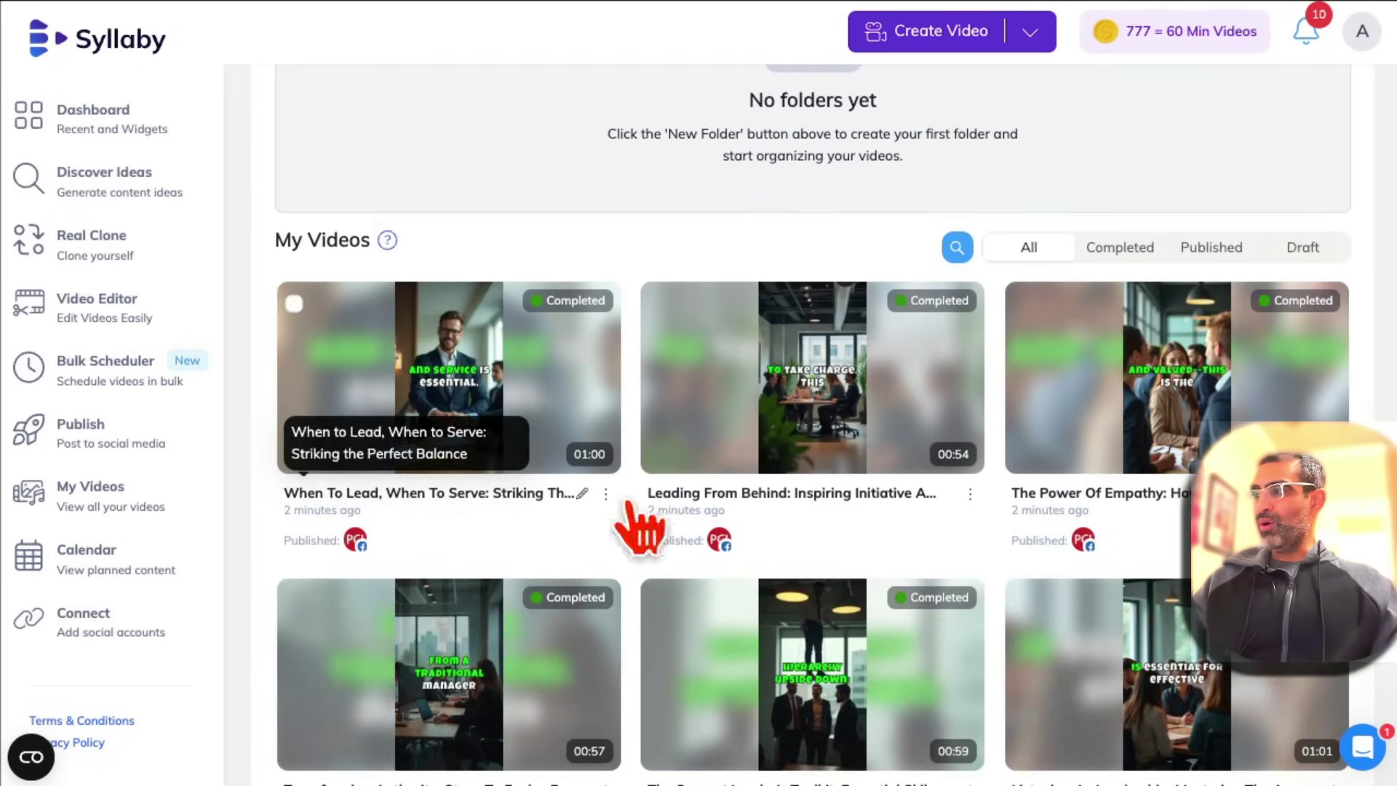
scroll(1042, 464, down, 3)
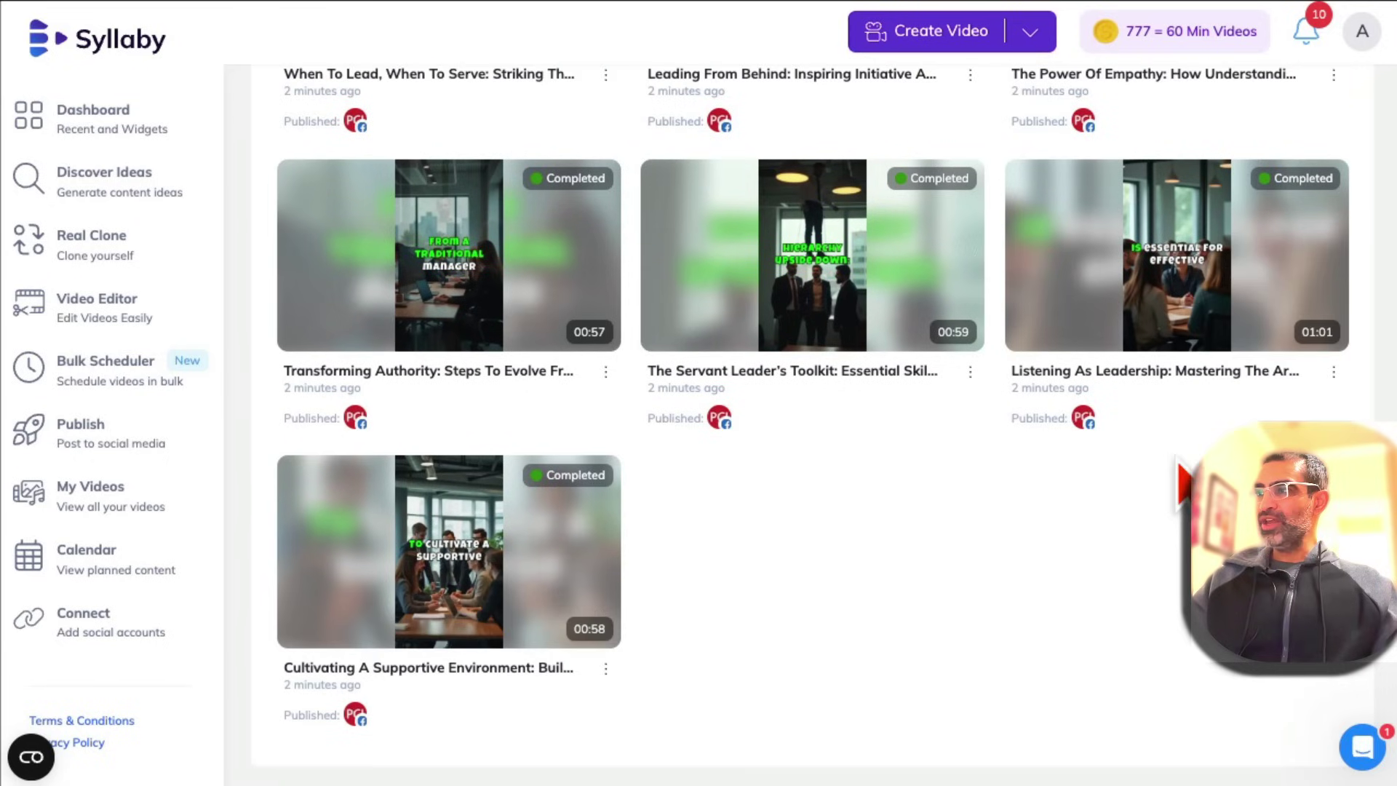
scroll(710, 655, up, 1)
scroll(821, 644, up, 2)
scroll(821, 644, up, 2)
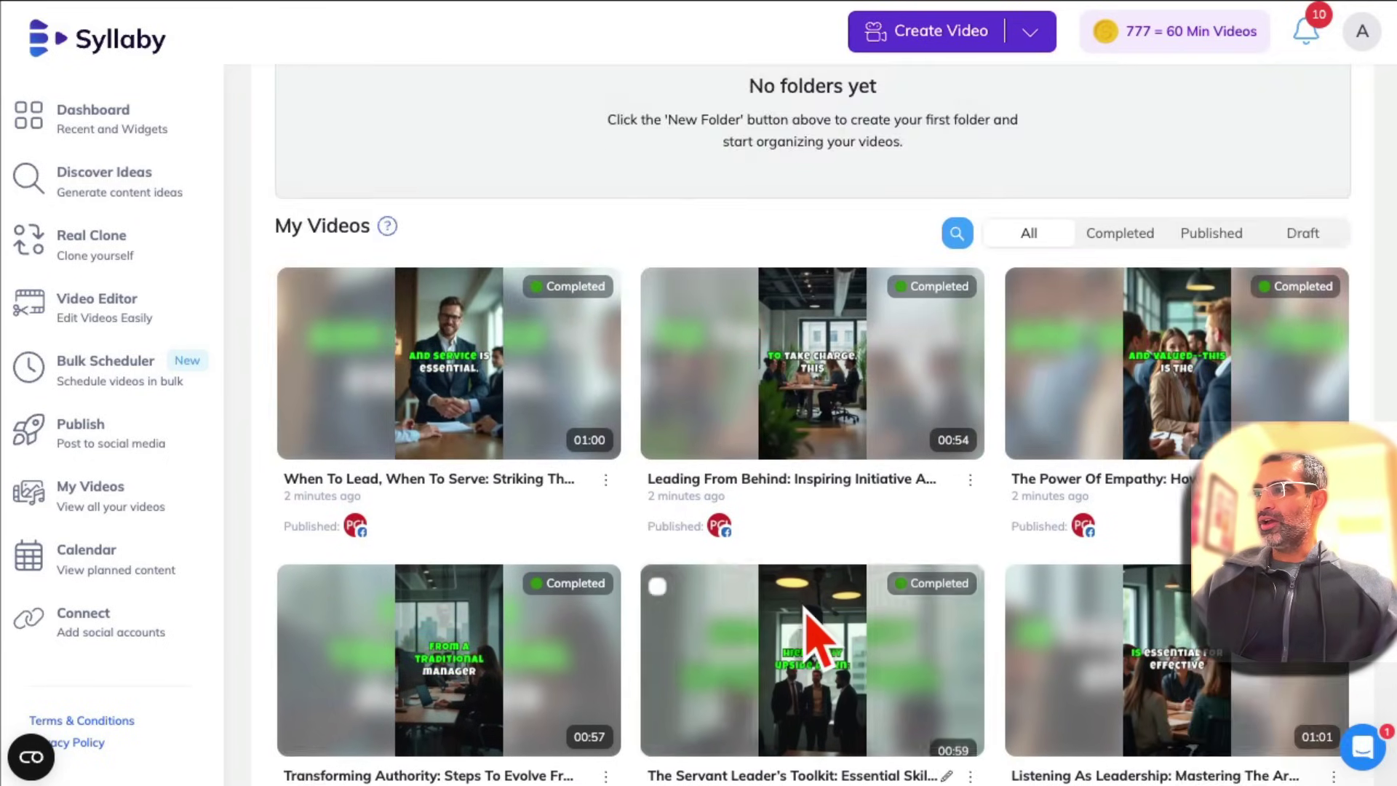
scroll(822, 644, up, 2)
scroll(816, 627, down, 3)
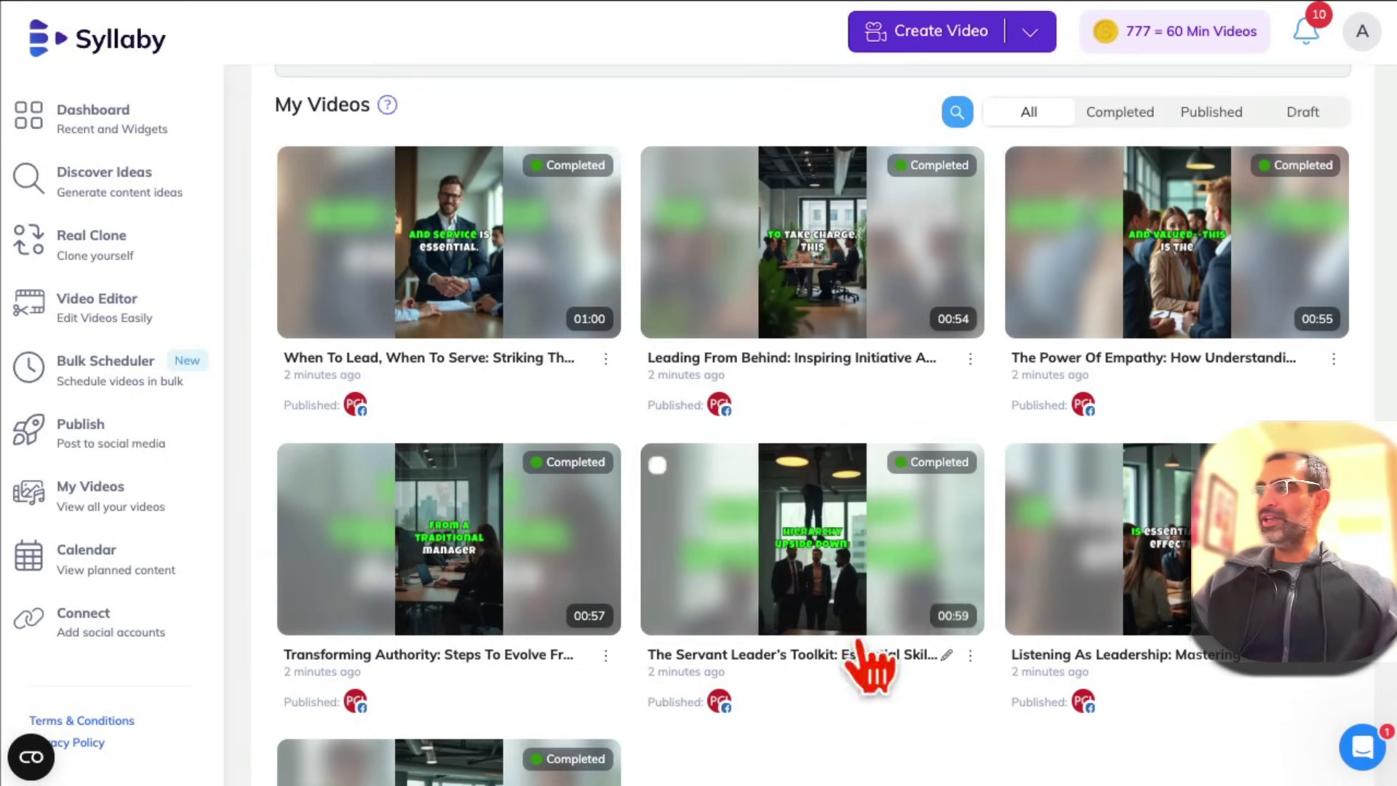
- Play the When To Lead preview, view its style, voice and script, then return to the library
click(448, 235)
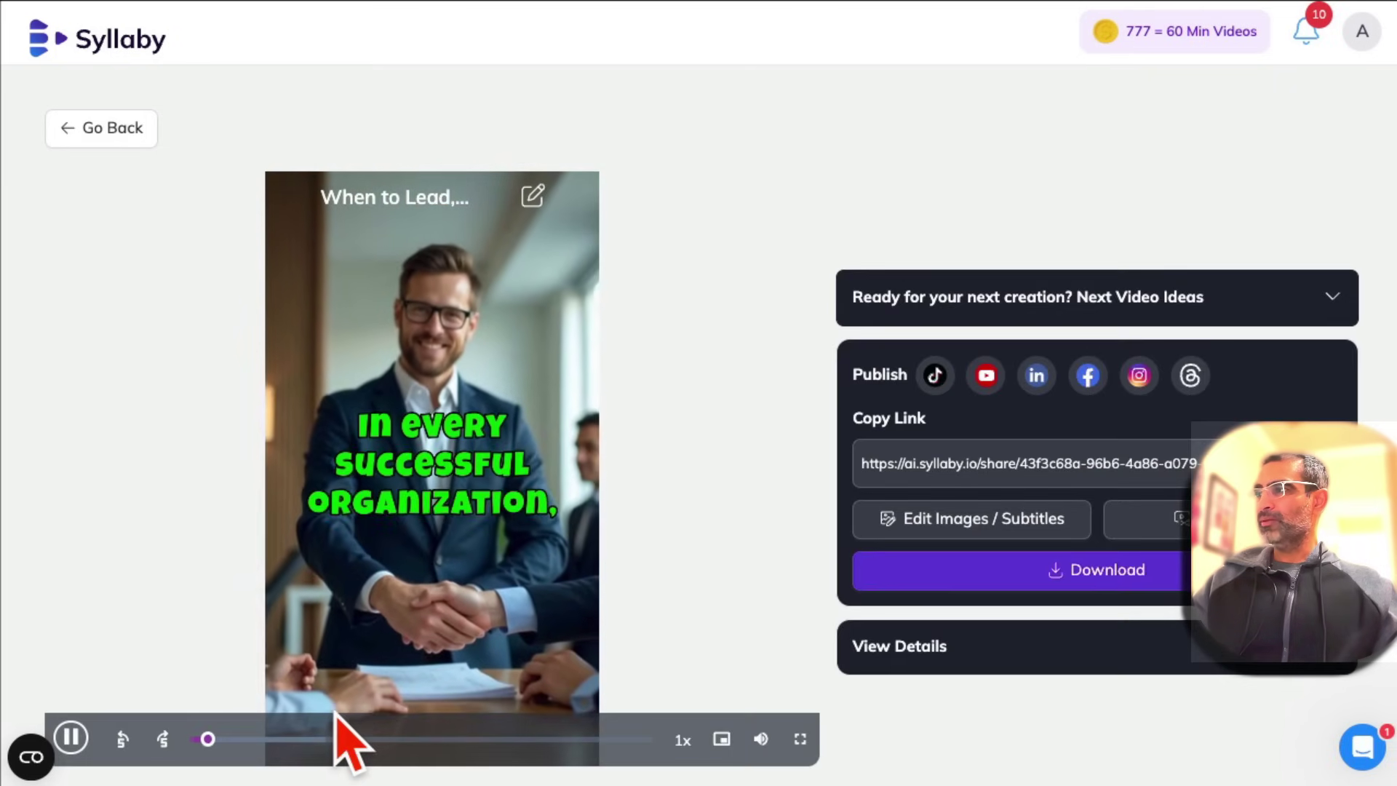
click(71, 739)
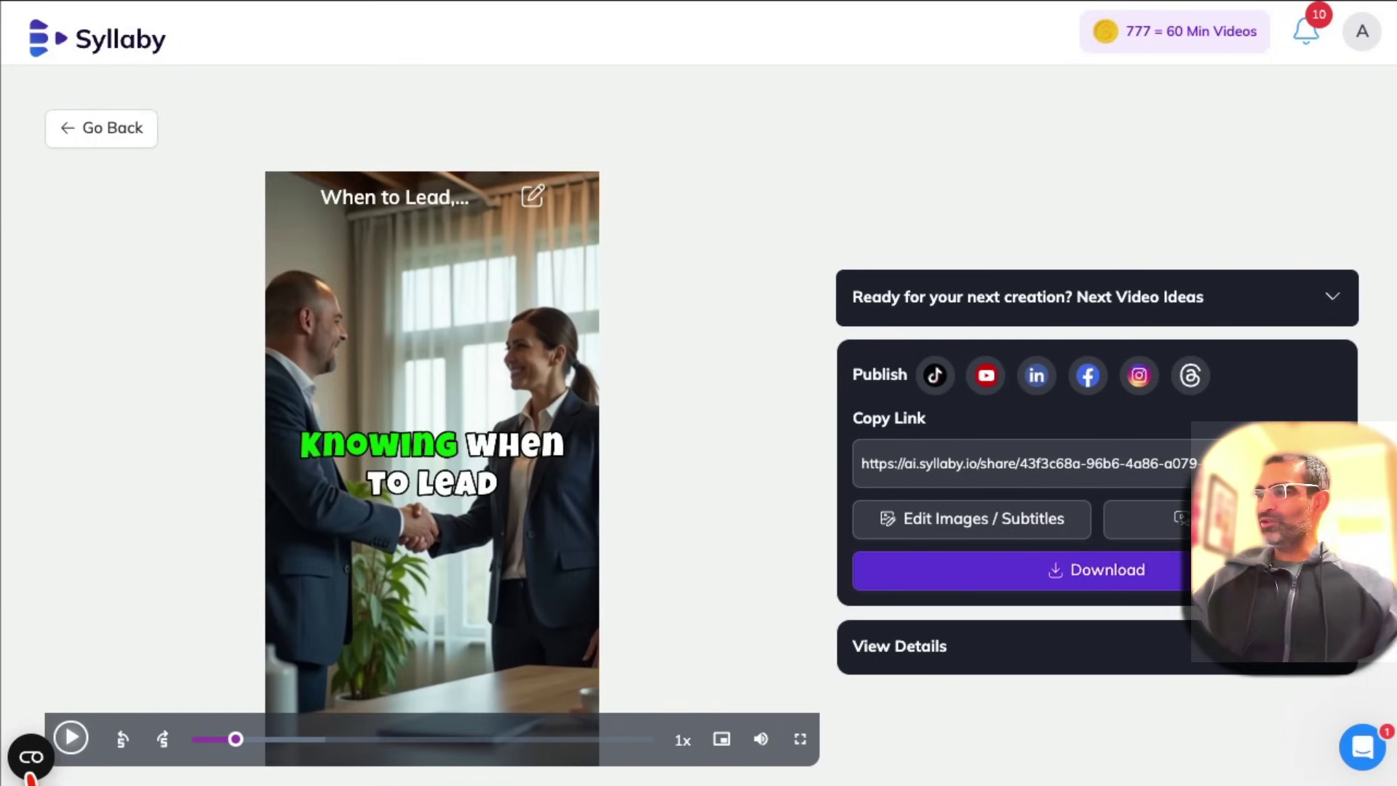
click(72, 739)
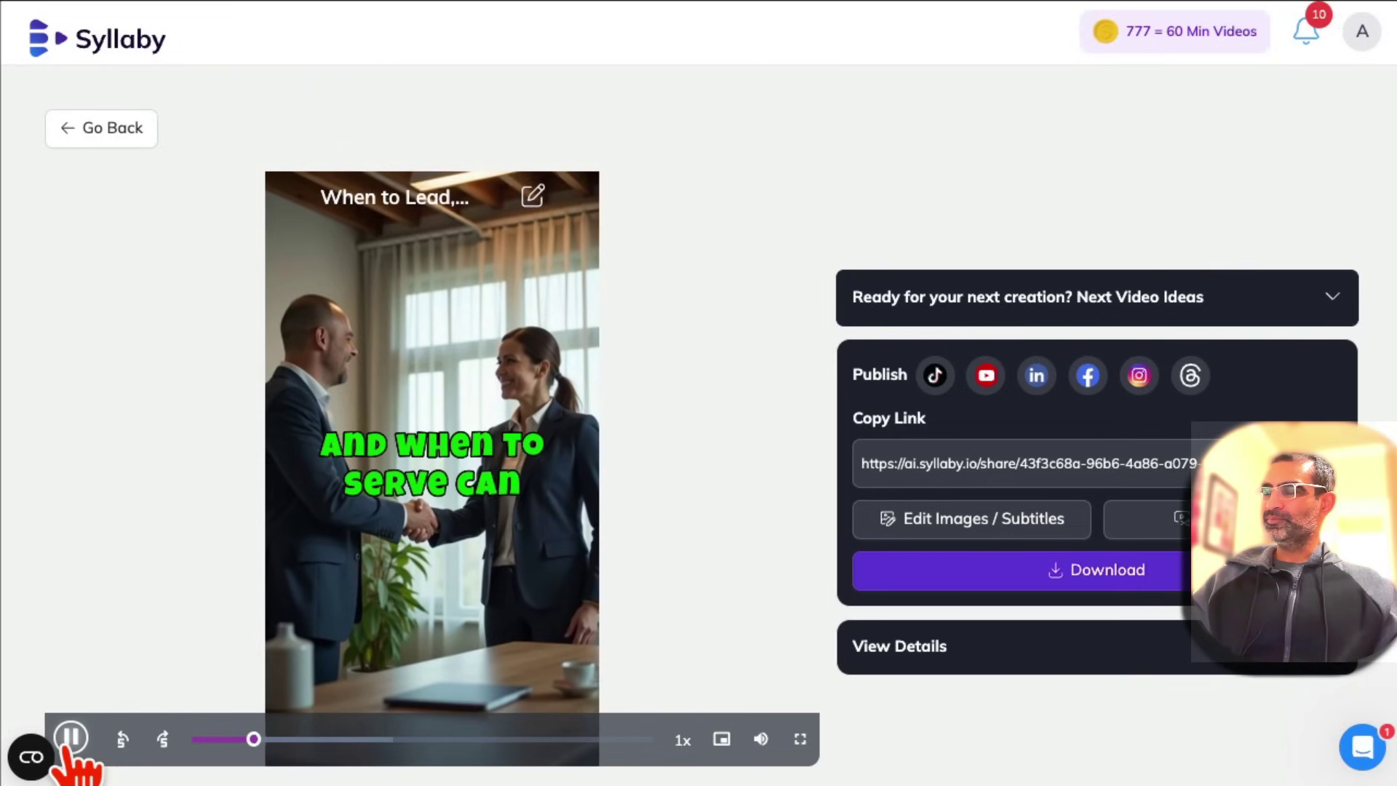
click(71, 739)
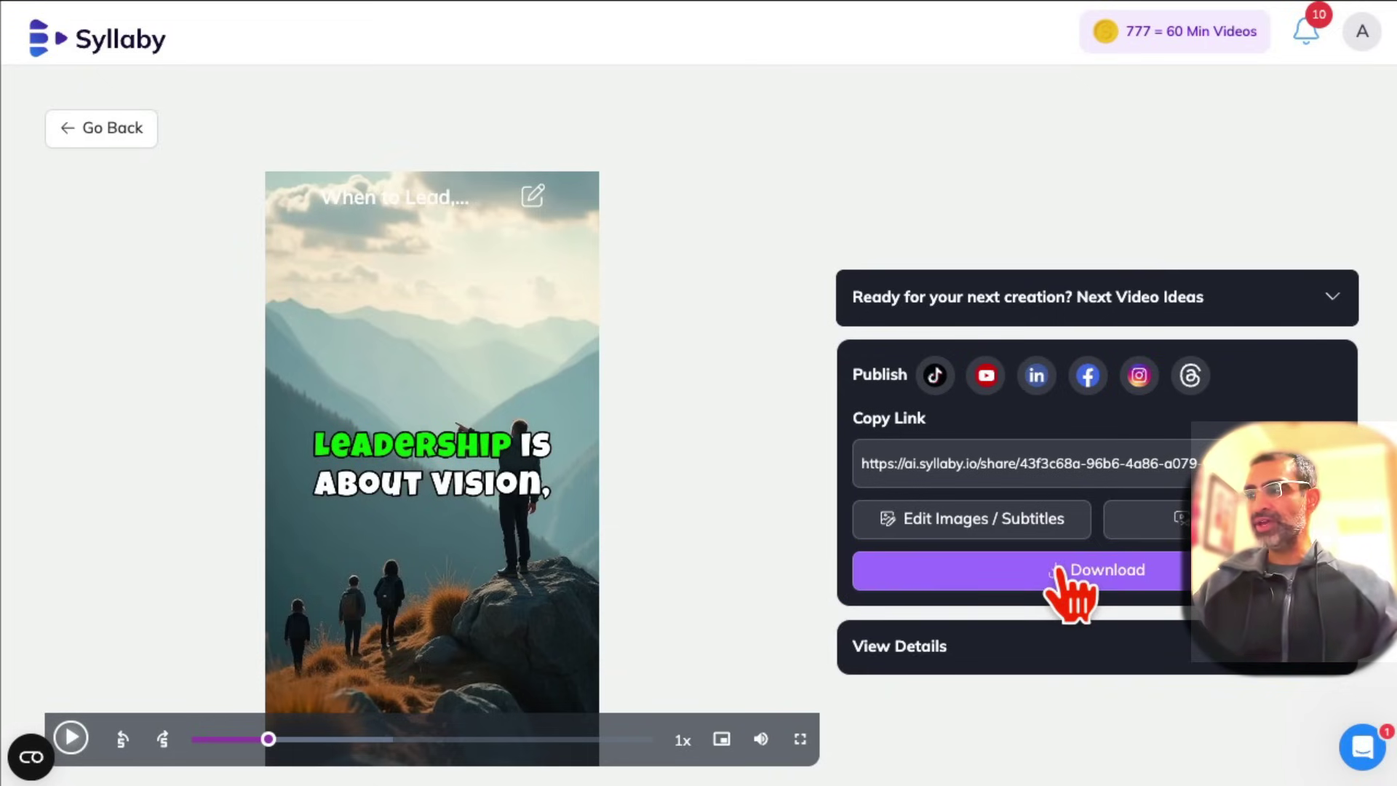
click(1057, 649)
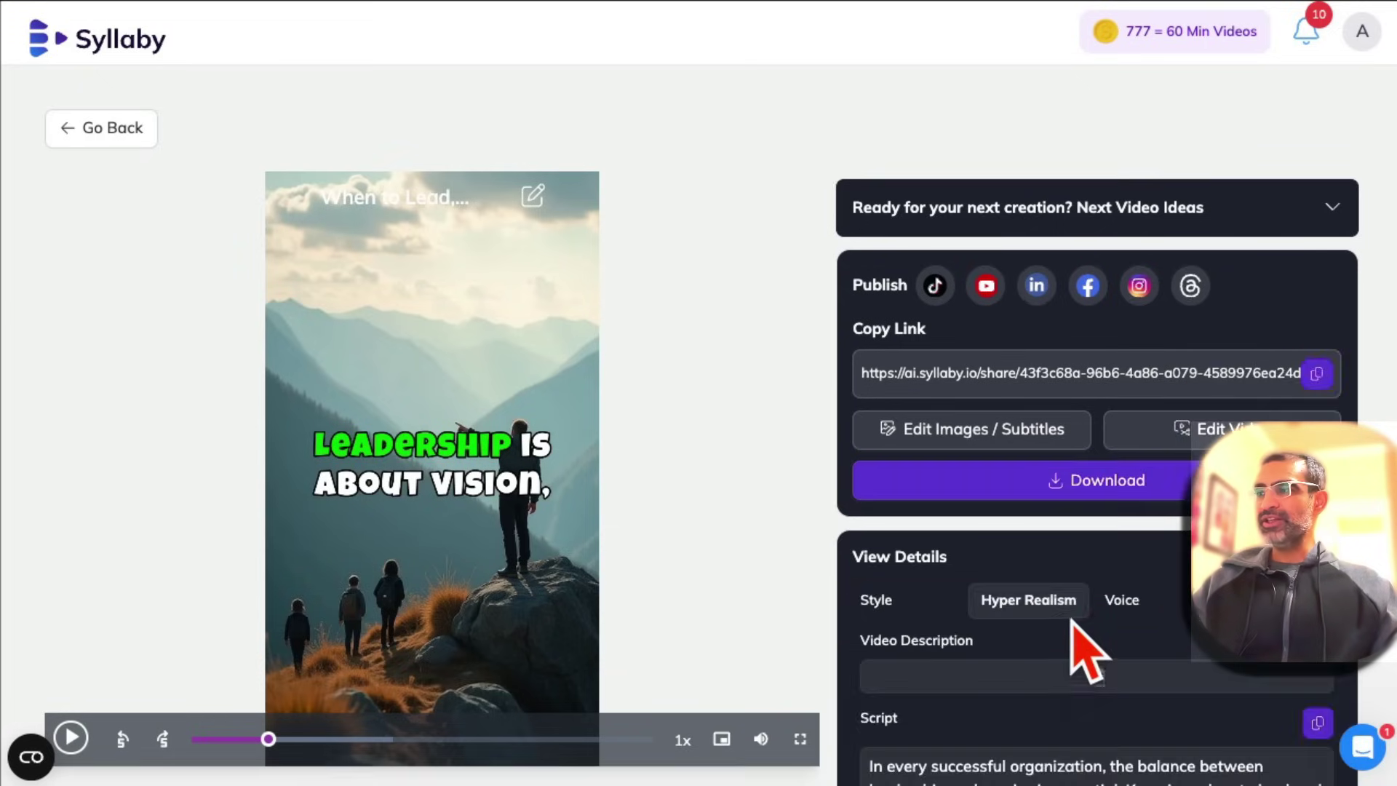
scroll(1086, 650, down, 5)
scroll(1071, 611, up, 2)
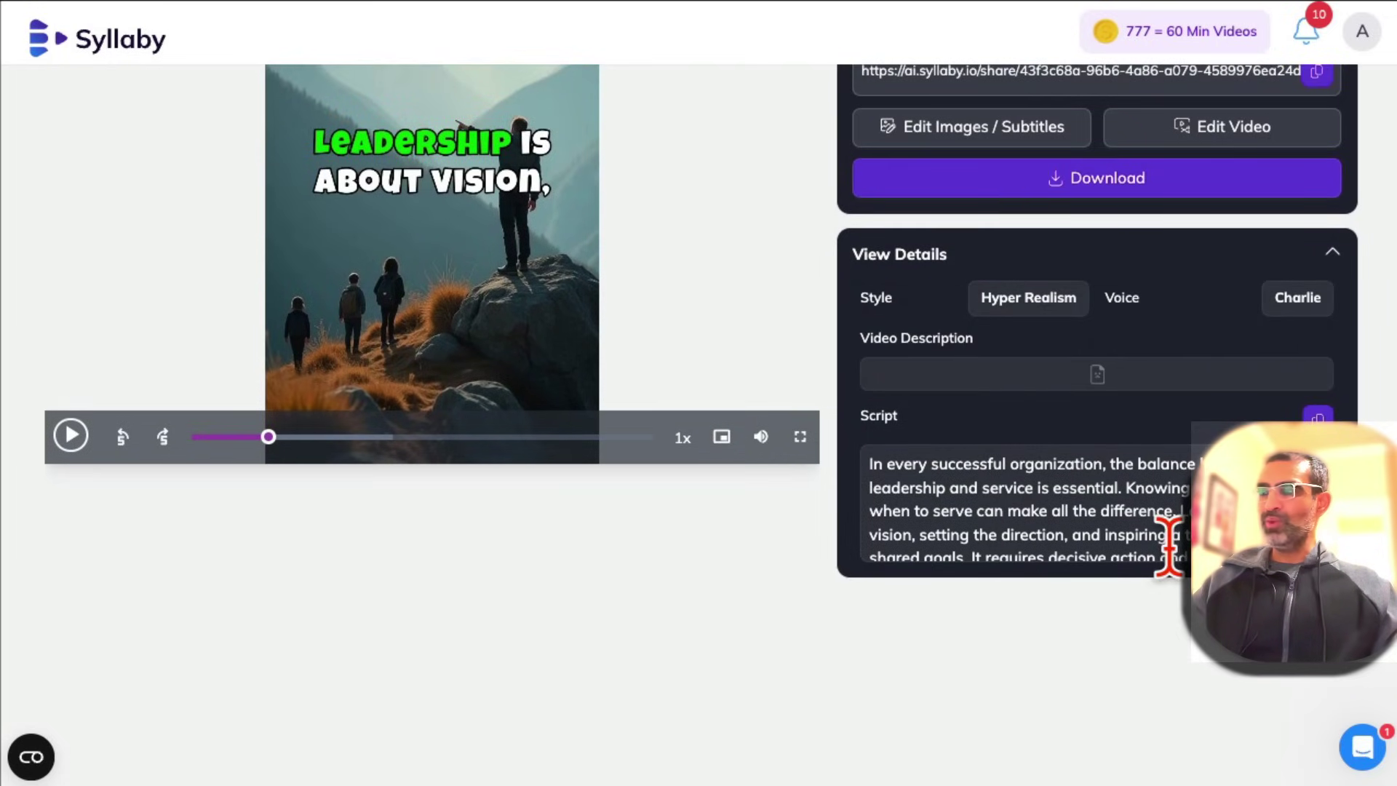
scroll(1171, 534, up, 5)
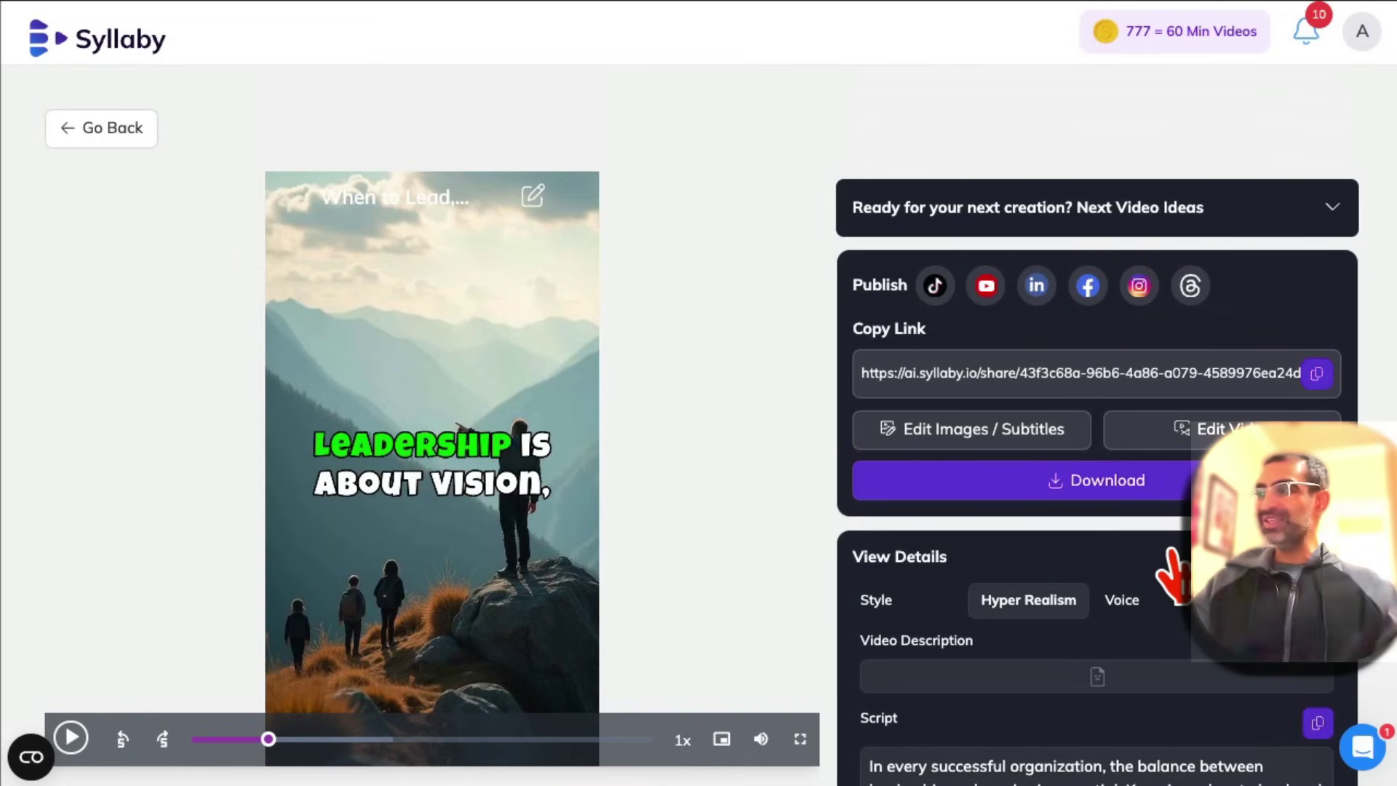
click(101, 128)
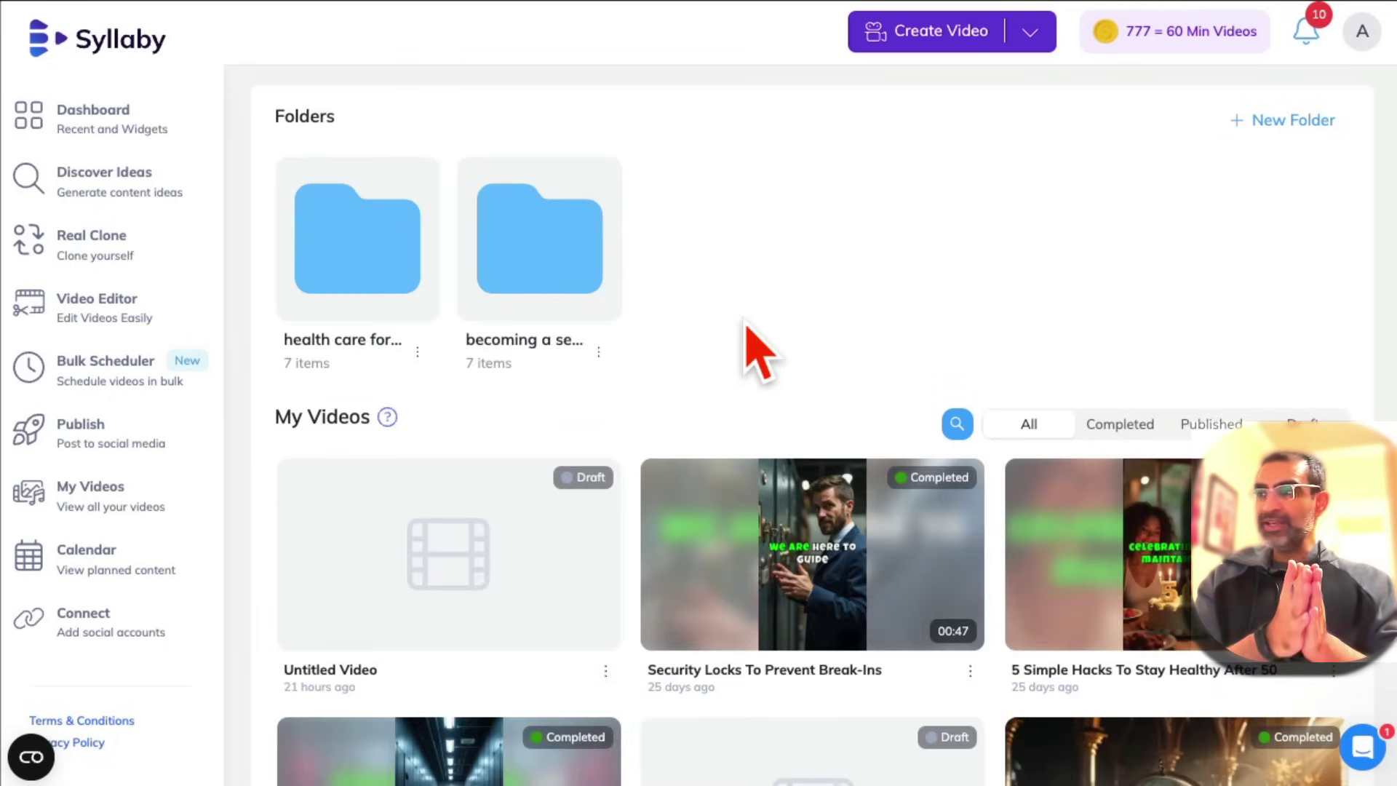
- Open the 'becoming a servant leader' folder, then view the January 2025 calendar of 8:00 AM posts
click(538, 251)
scroll(933, 464, down, 2)
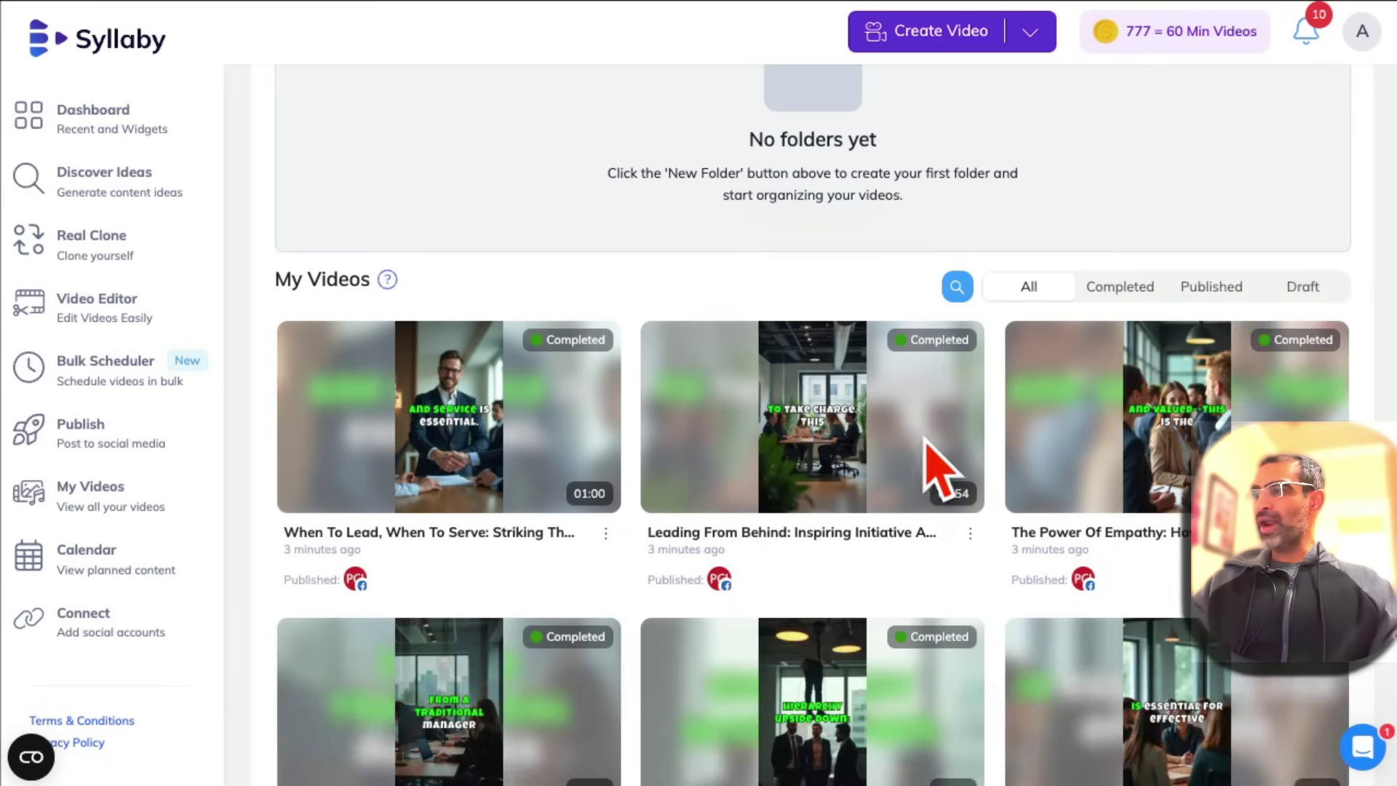
click(115, 568)
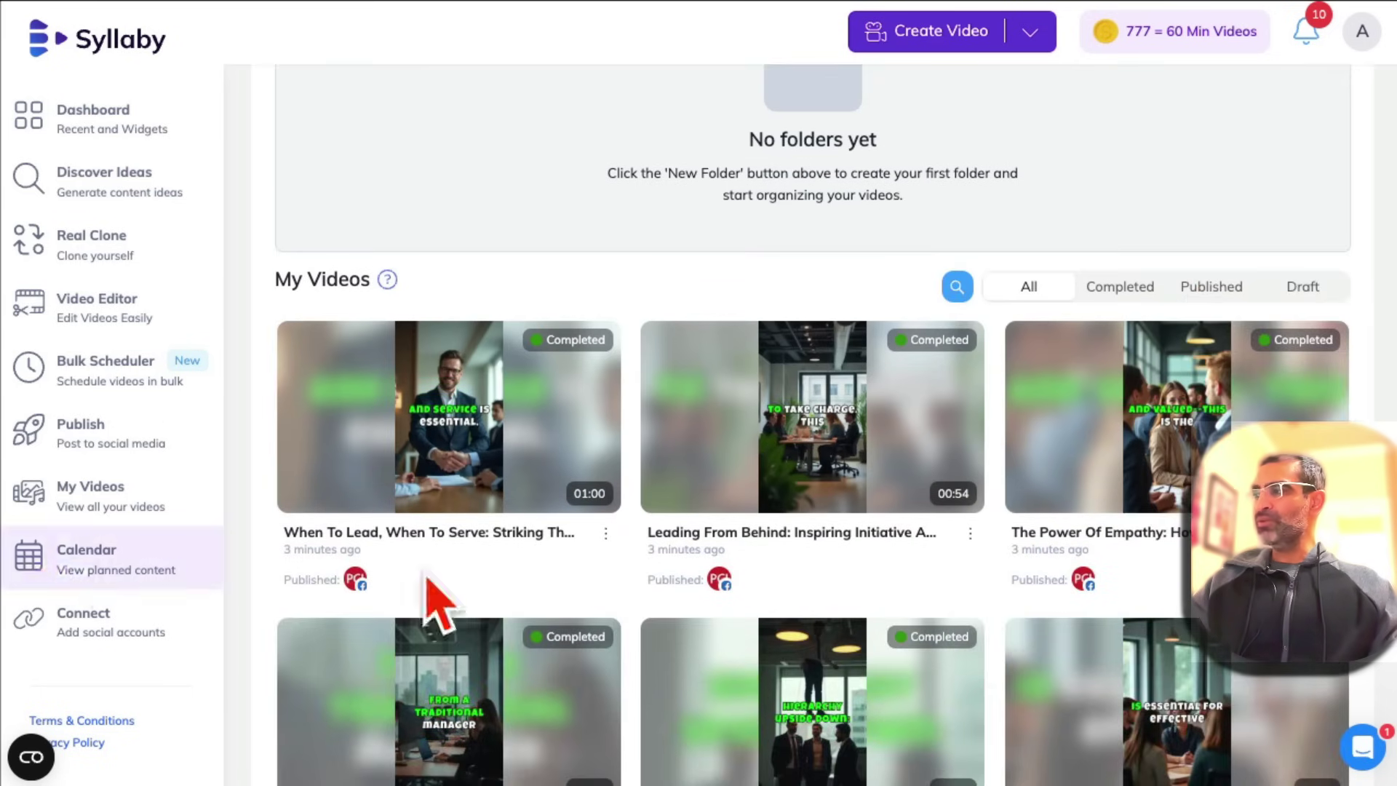
scroll(812, 437, down, 2)
scroll(812, 436, down, 1)
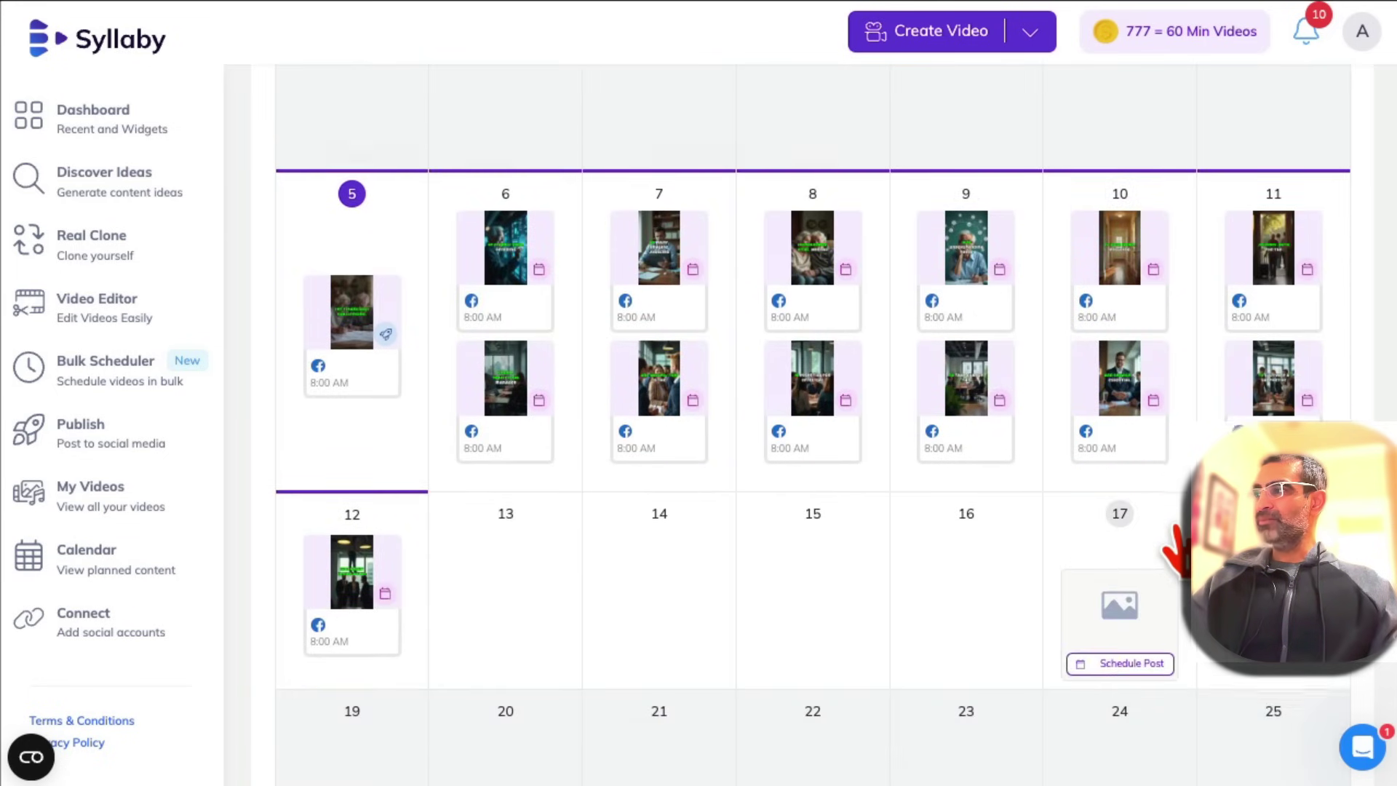
scroll(812, 437, up, 3)
click(827, 107)
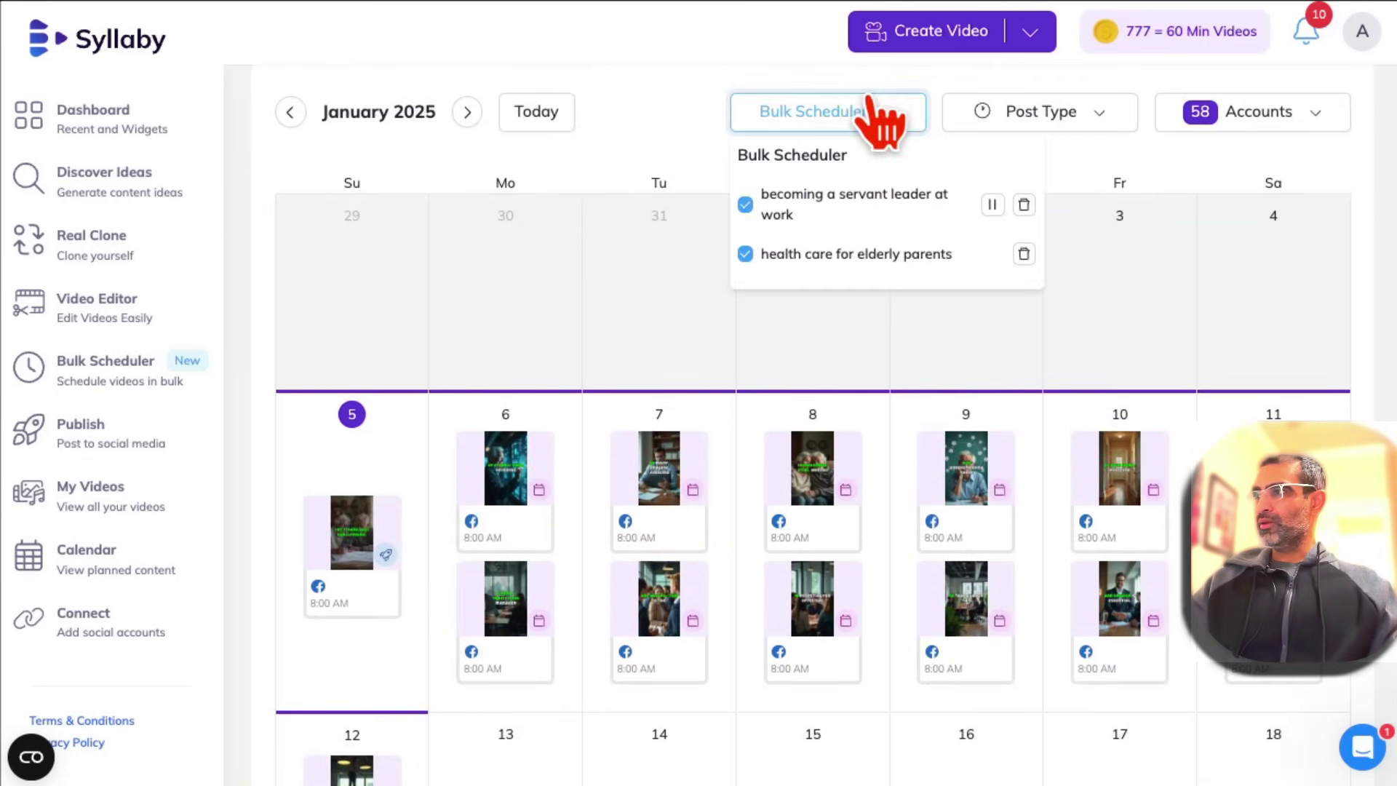
click(1041, 107)
click(1266, 112)
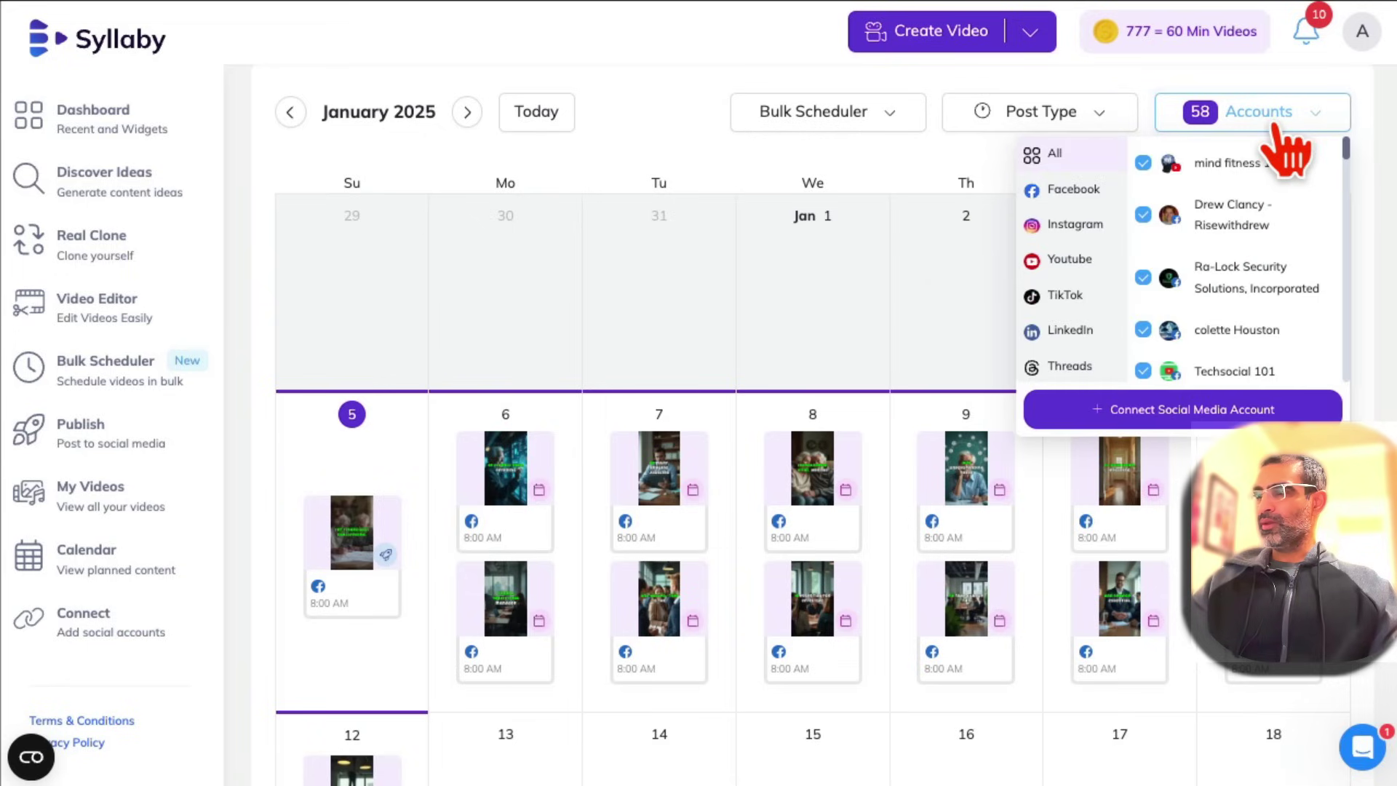
scroll(1125, 316, down, 1)
scroll(1255, 304, up, 1)
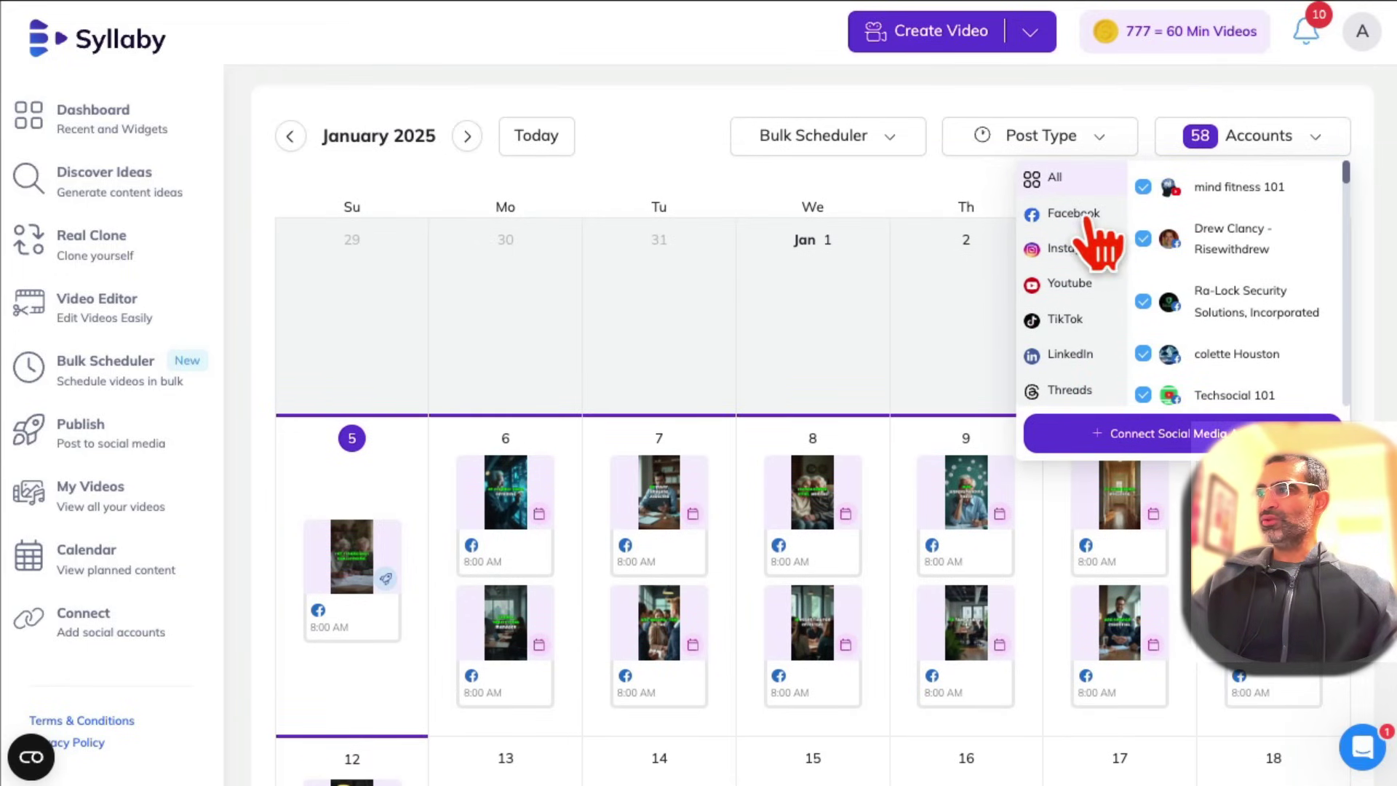
scroll(1189, 267, down, 1)
scroll(1235, 334, down, 2)
scroll(1234, 333, down, 1)
scroll(1233, 334, up, 2)
scroll(1228, 339, down, 2)
scroll(1228, 339, down, 2)
scroll(1228, 338, down, 1)
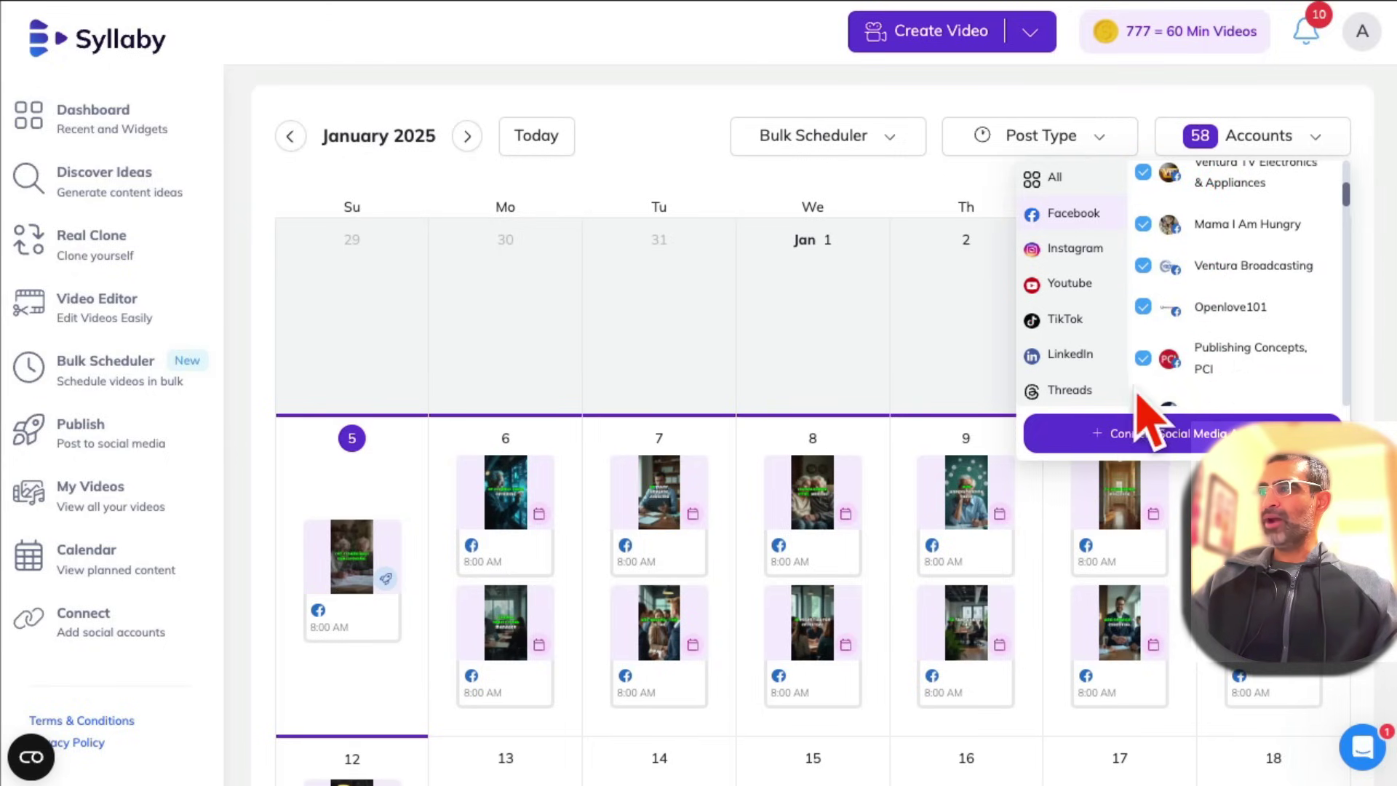
click(845, 328)
scroll(863, 350, down, 3)
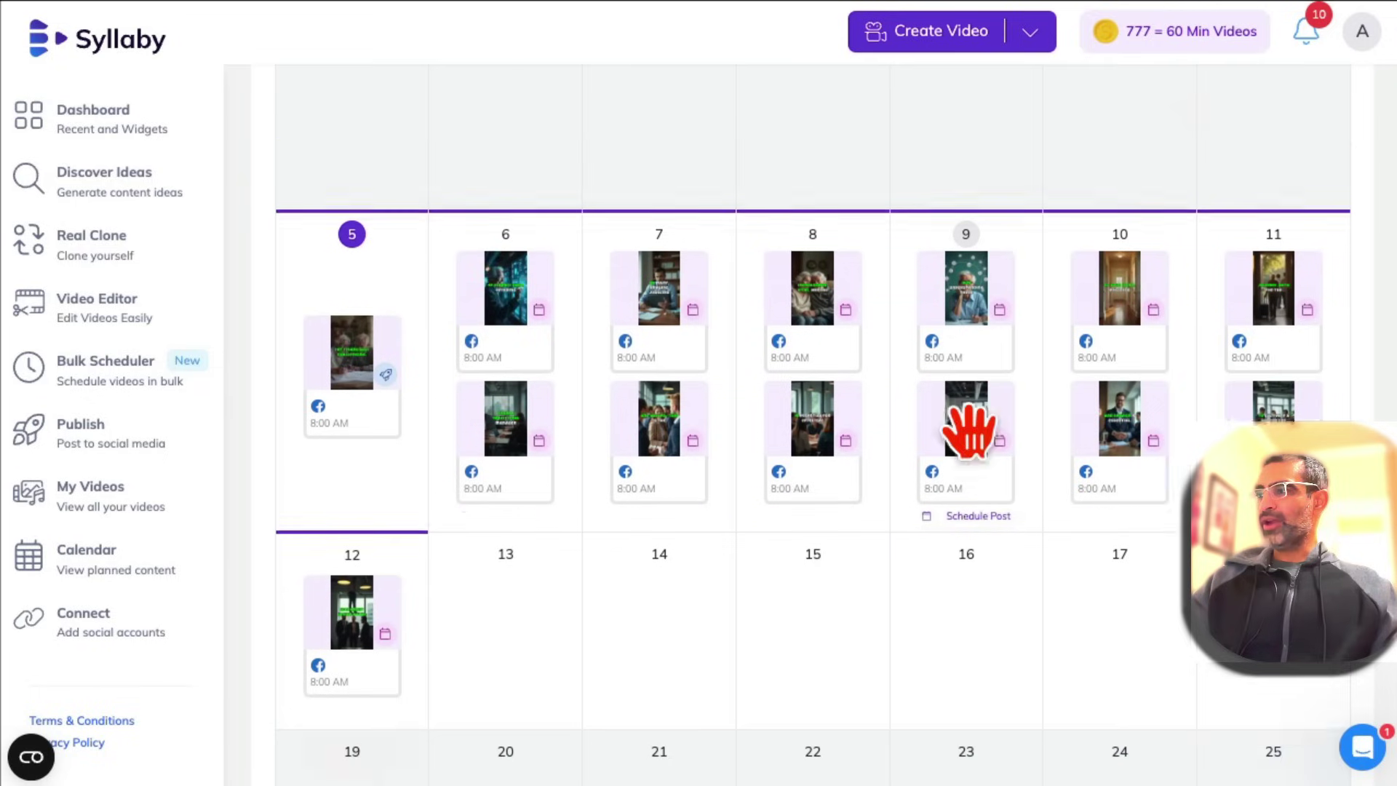
scroll(863, 351, down, 1)
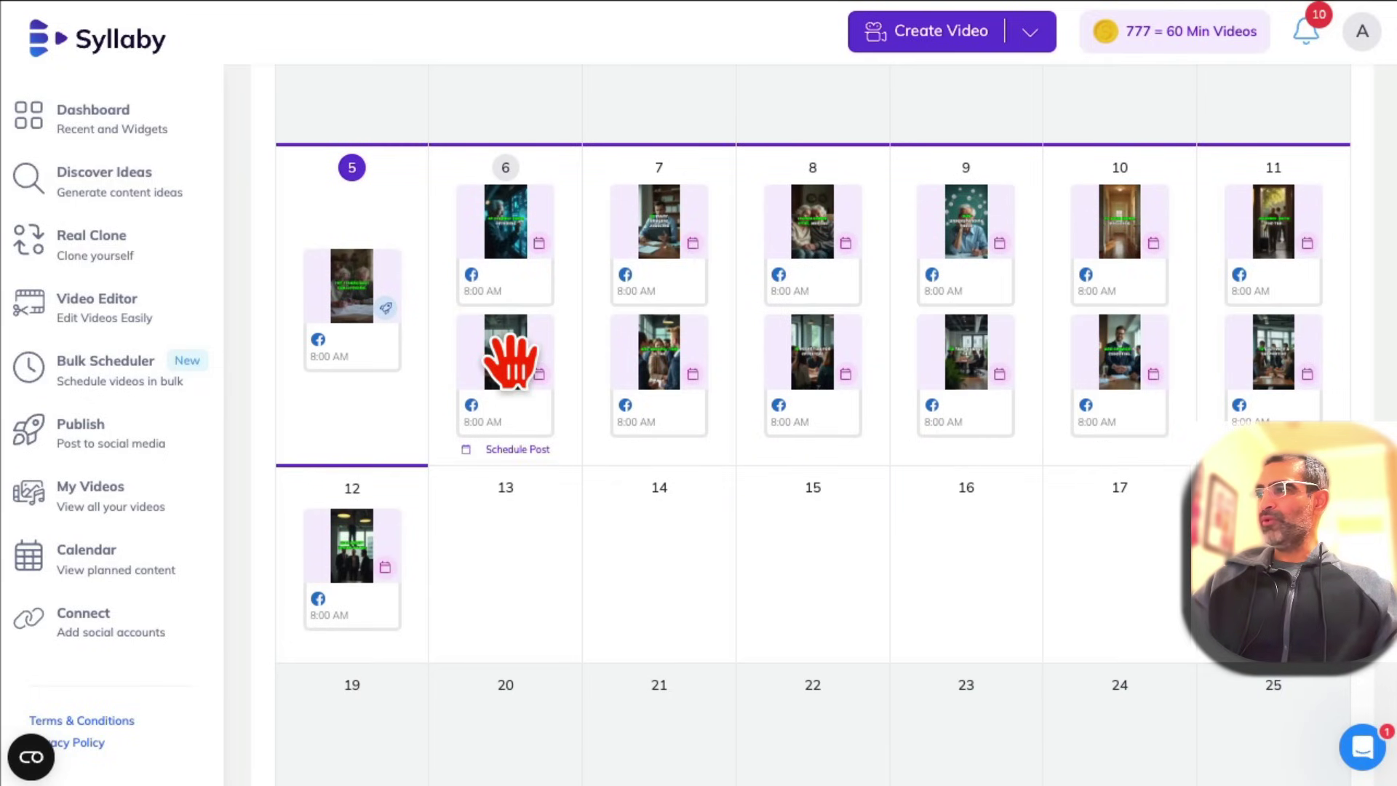
mouse_move(505, 351)
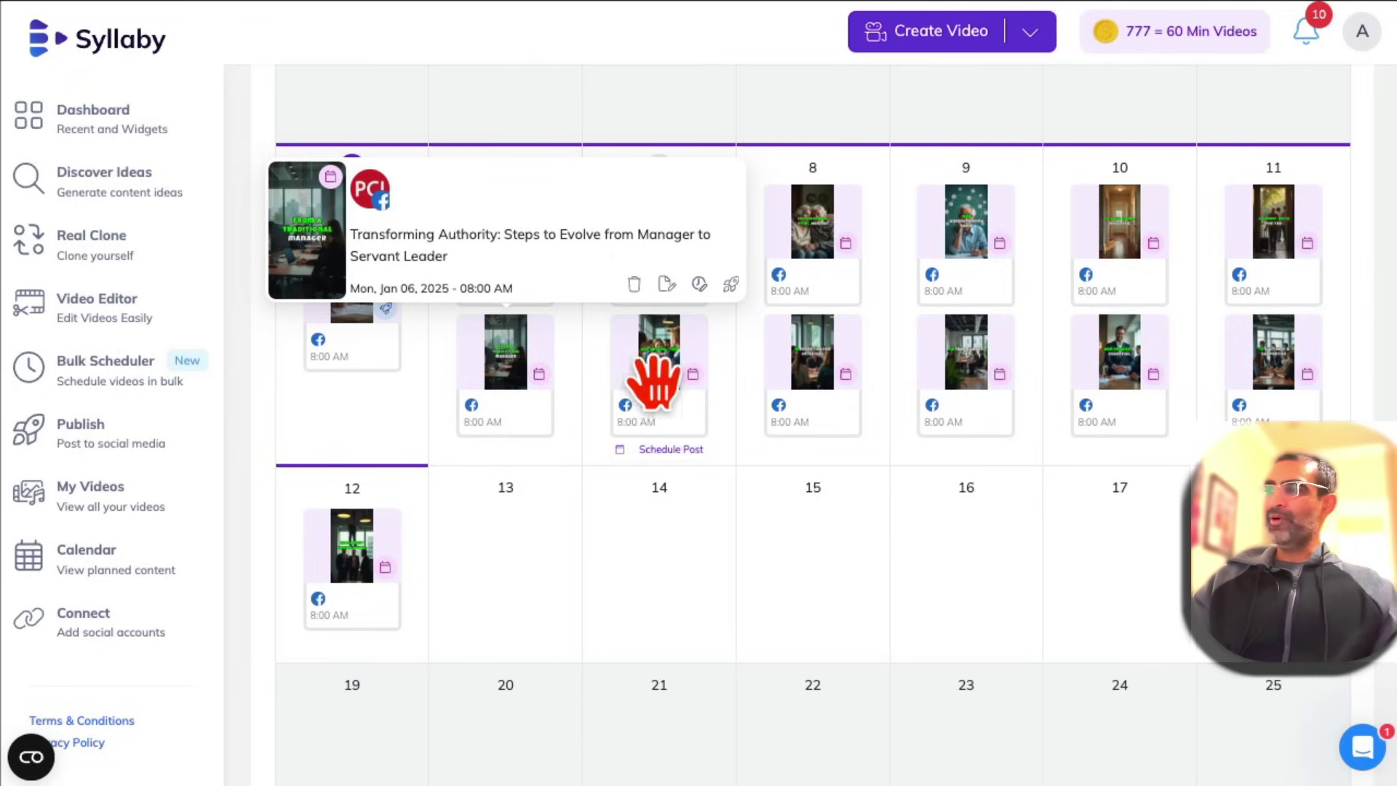
scroll(740, 612, up, 1)
scroll(740, 611, up, 2)
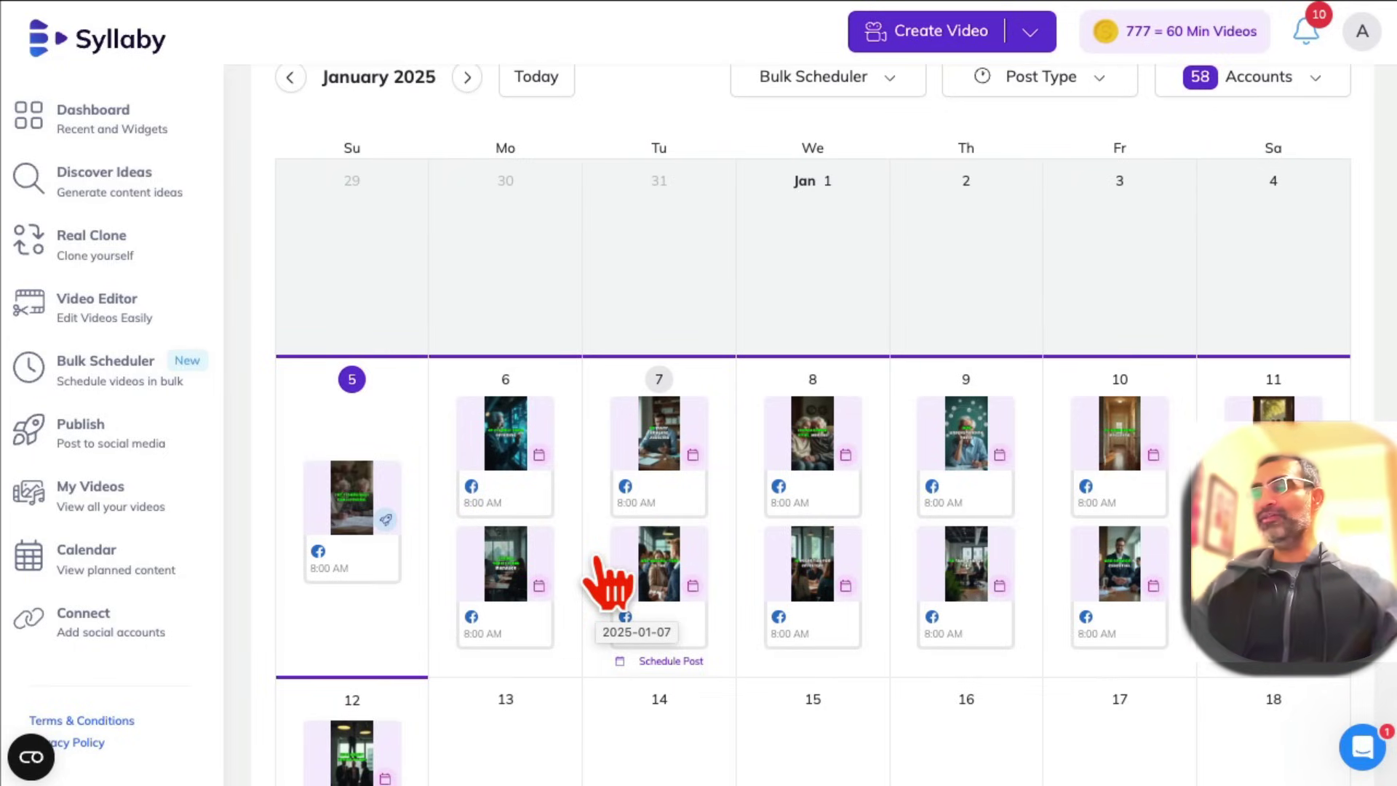
- Go to the Syllaby homepage showing the '100,000+ videos created in Syllaby' Talking Photos examples
click(93, 118)
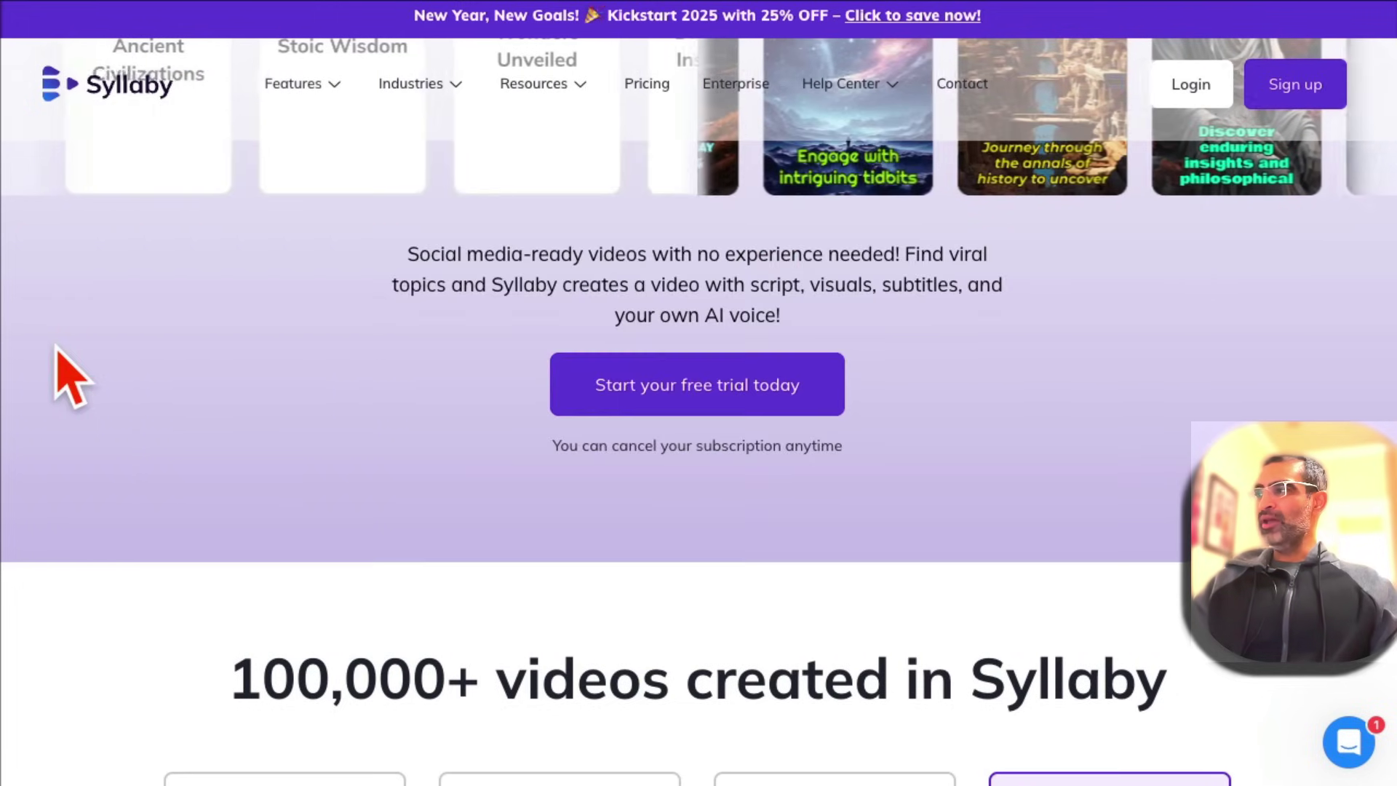
scroll(316, 393, up, 3)
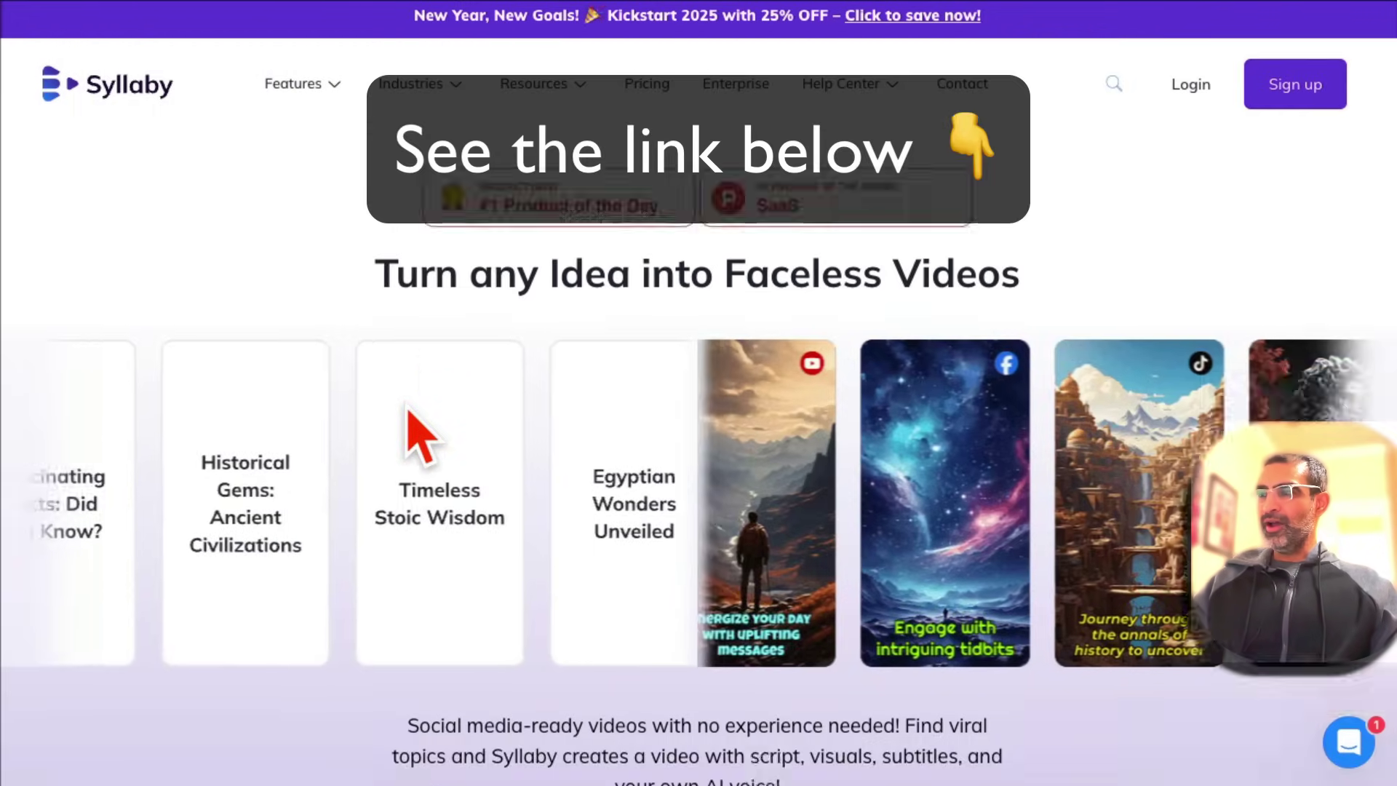
scroll(420, 434, down, 1)
scroll(421, 435, down, 3)
scroll(420, 435, down, 3)
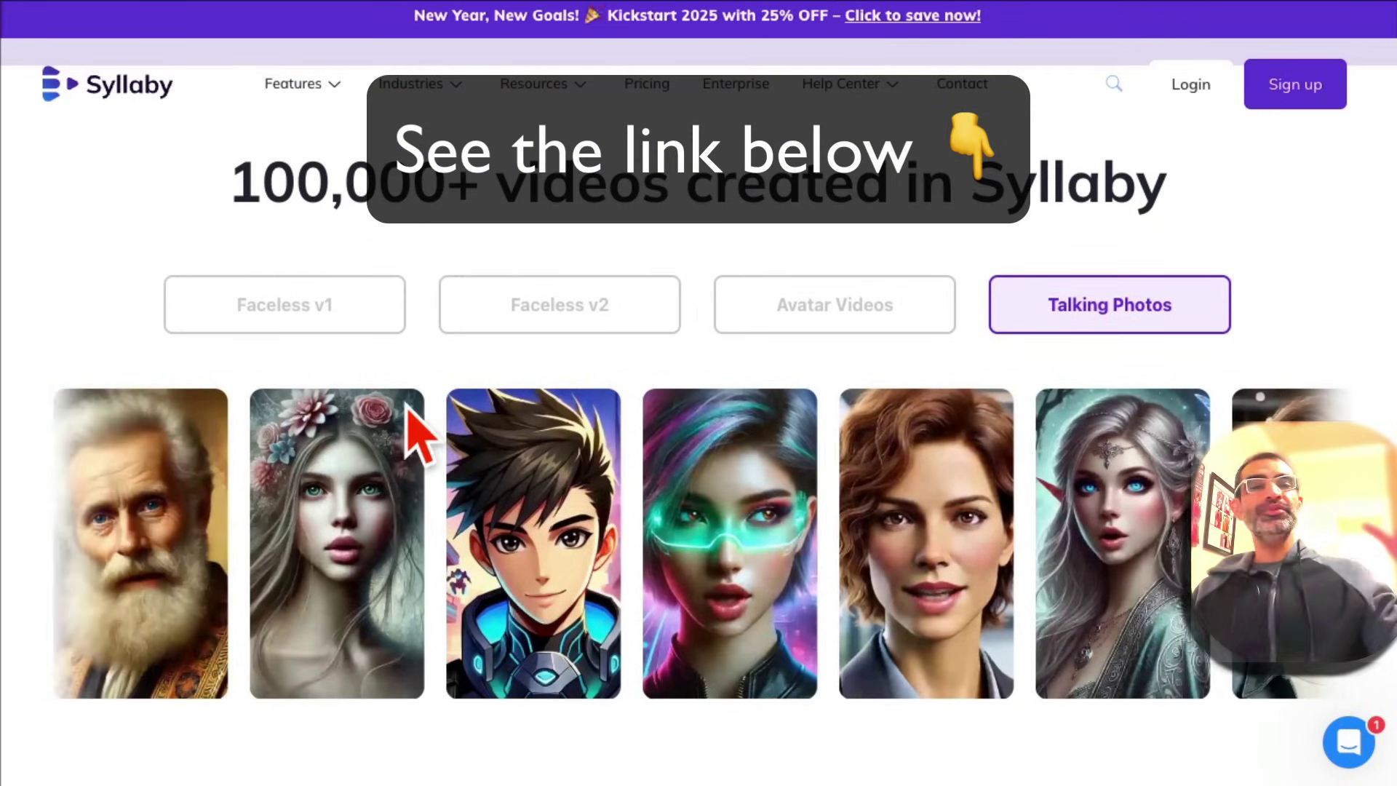